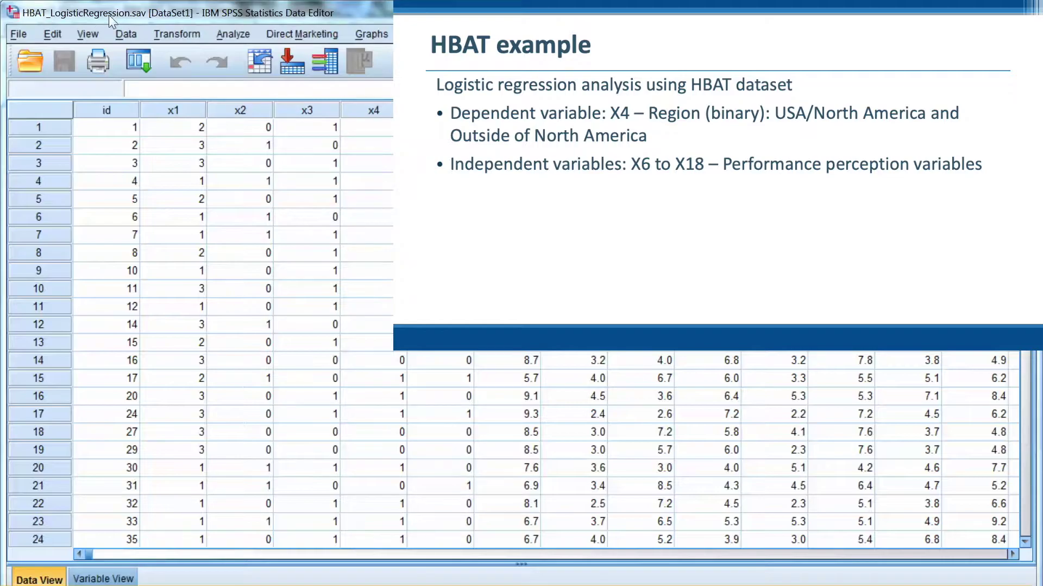
pyautogui.doubleClick(156, 110)
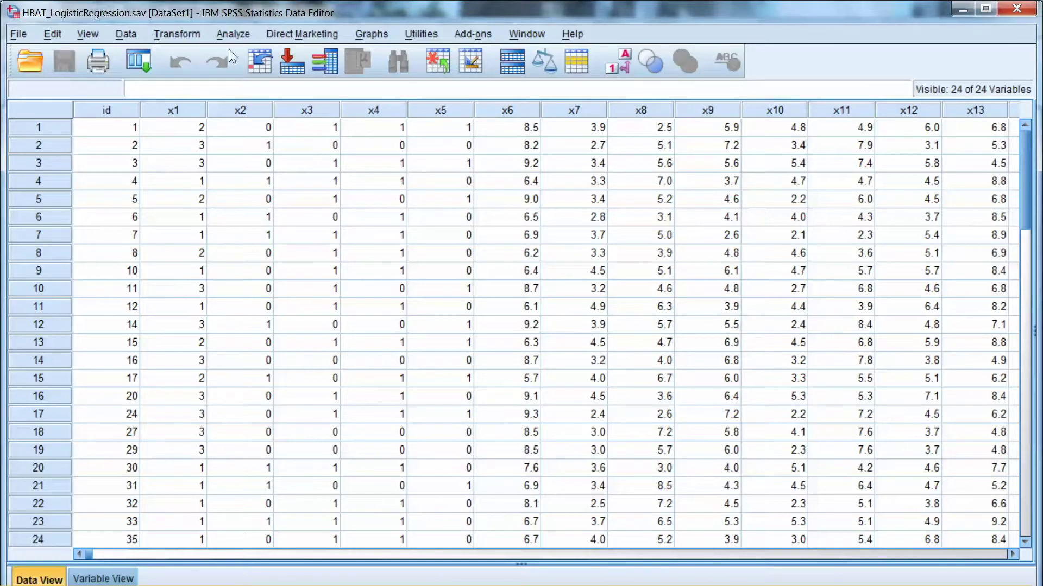
# Open the Binary Logistic regression setup for the HBAT dataset
pyautogui.click(233, 33)
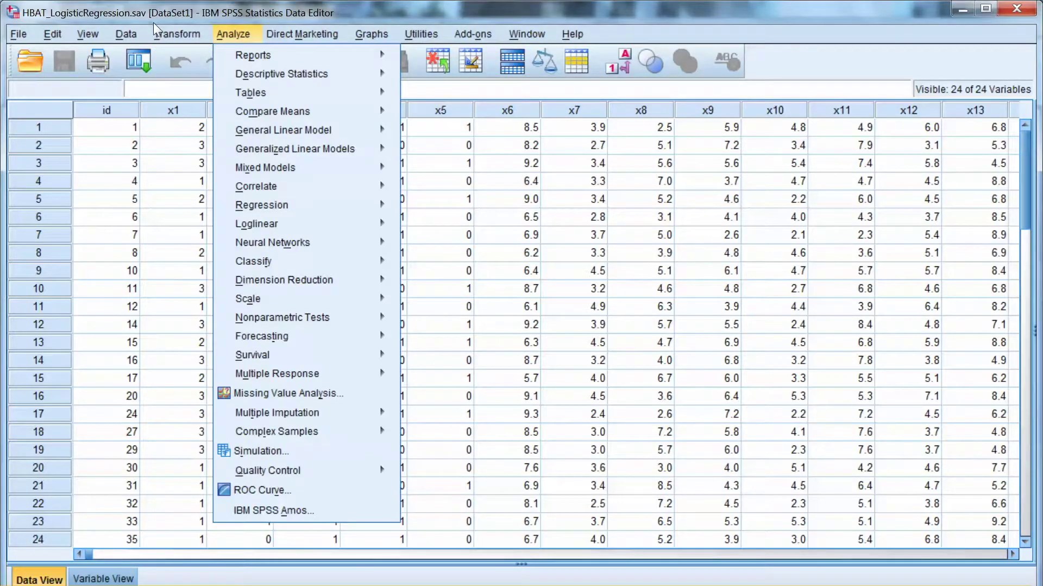
pyautogui.moveTo(262, 204)
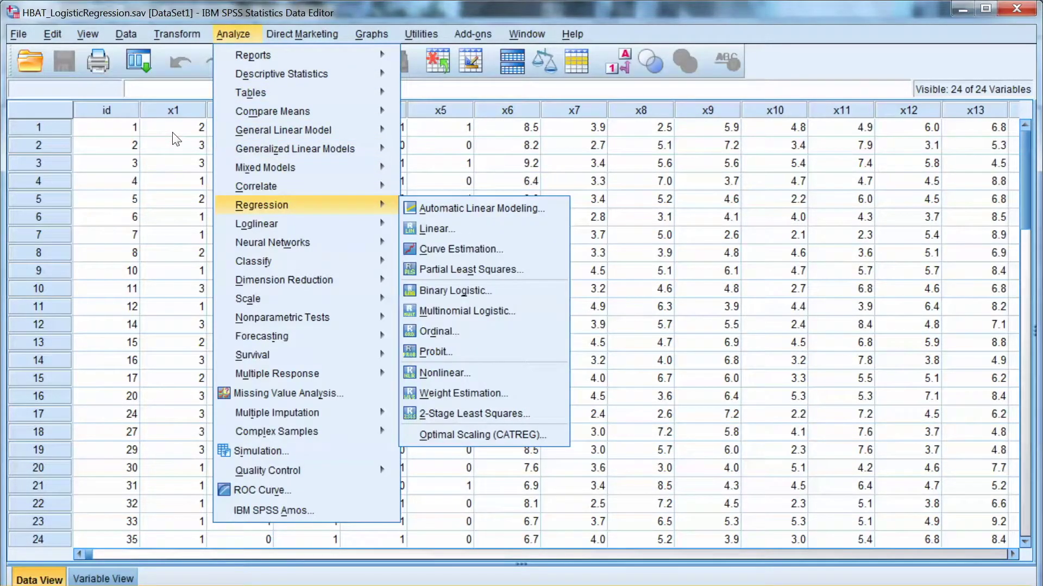
pyautogui.press('Right')
pyautogui.press('Down')
pyautogui.press('Down')
pyautogui.press('Down')
pyautogui.press('Down')
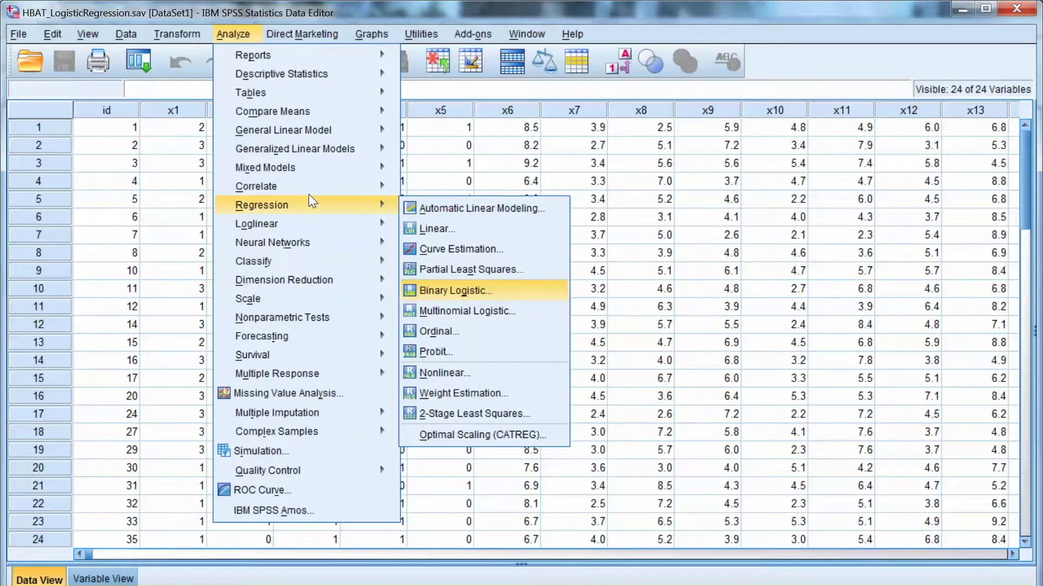
pyautogui.press('Down')
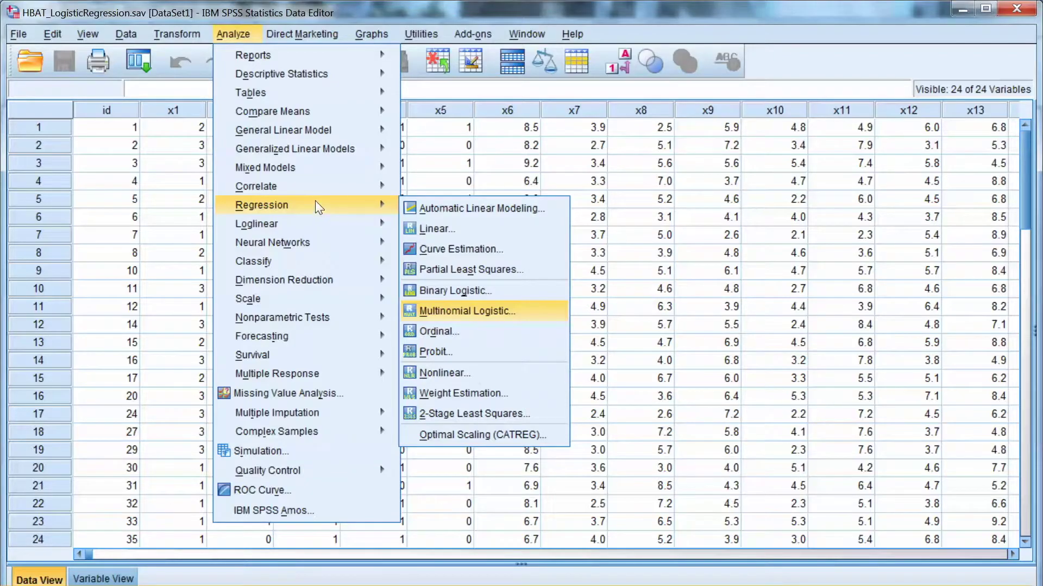
pyautogui.press('Up')
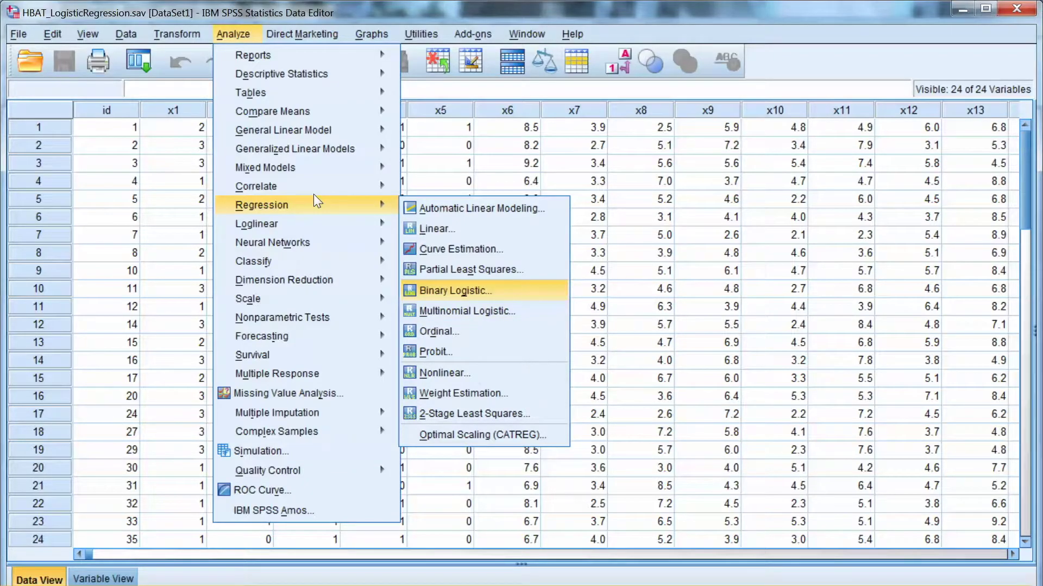
pyautogui.press('Return')
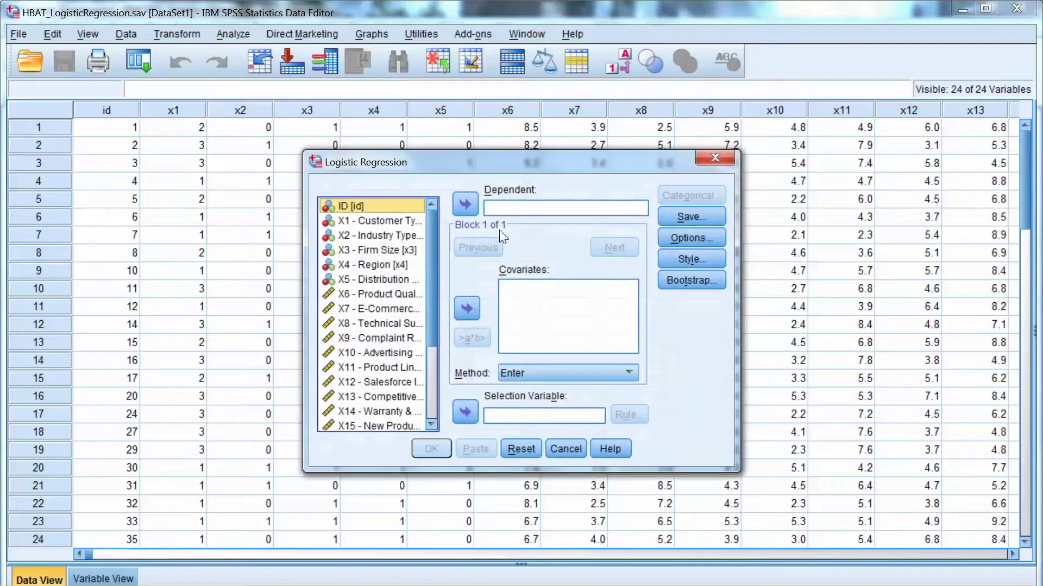
# Assign X4 - Region as the dependent variable of the logistic regression
pyautogui.press('Down')
pyautogui.press('Down')
pyautogui.press('Down')
pyautogui.press('Down')
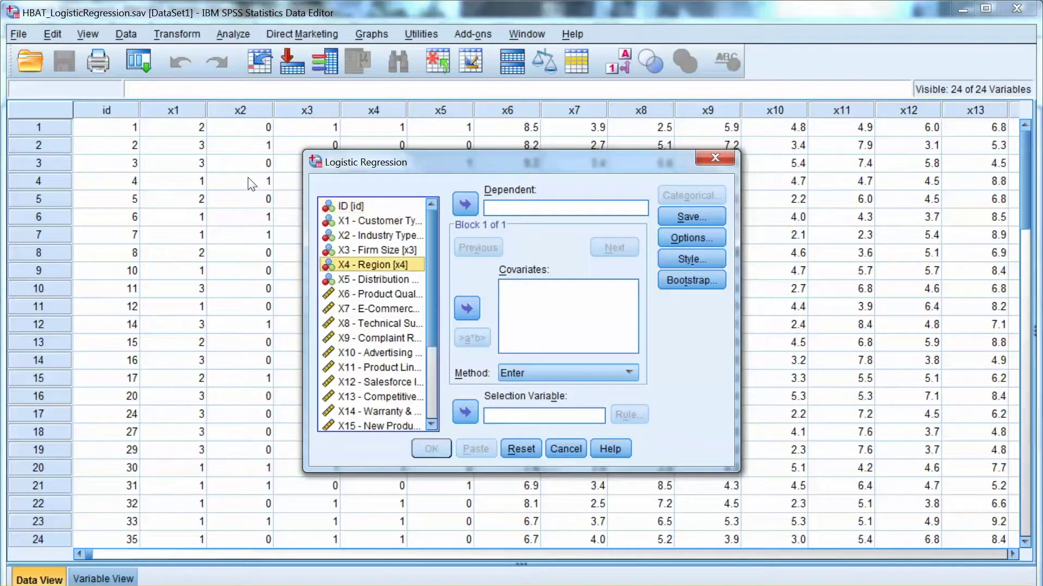
pyautogui.press('Tab')
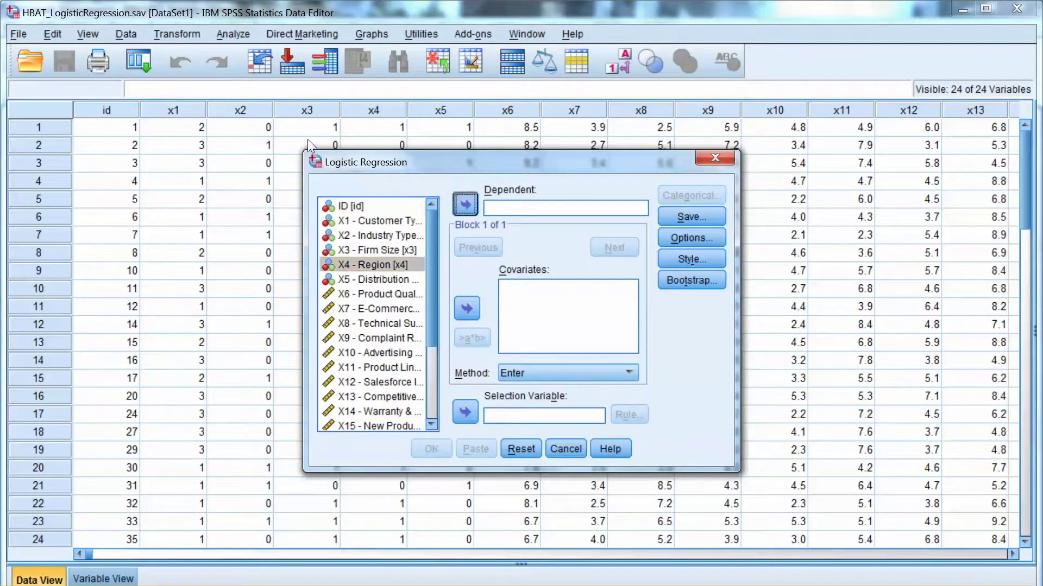
pyautogui.press('space')
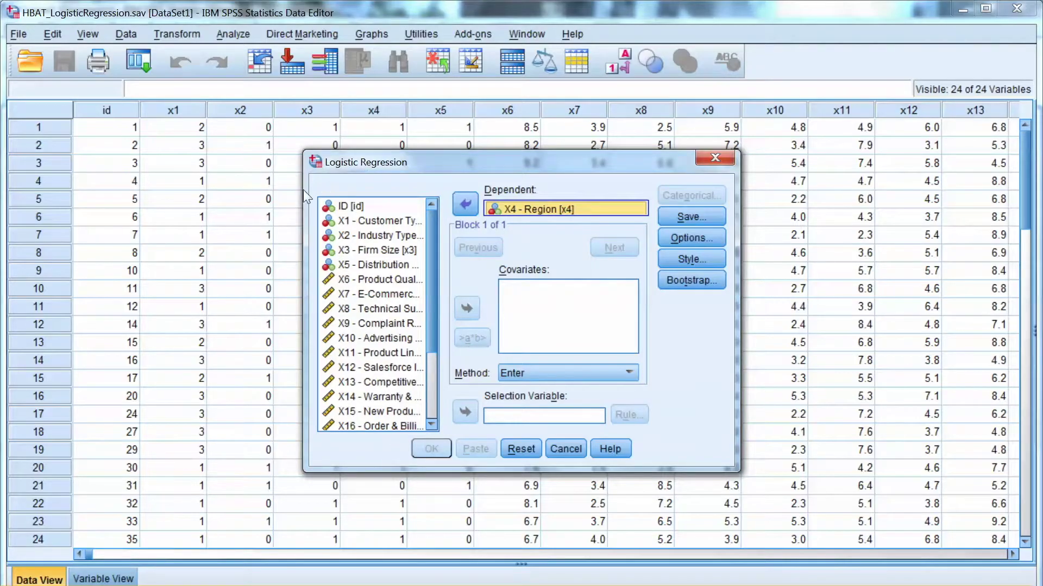
# Add the variables X6 - Product Quality through X18 - Delivery Speed as covariates in the first block
pyautogui.hotkey('shift', 'Tab')
pyautogui.press('Down')
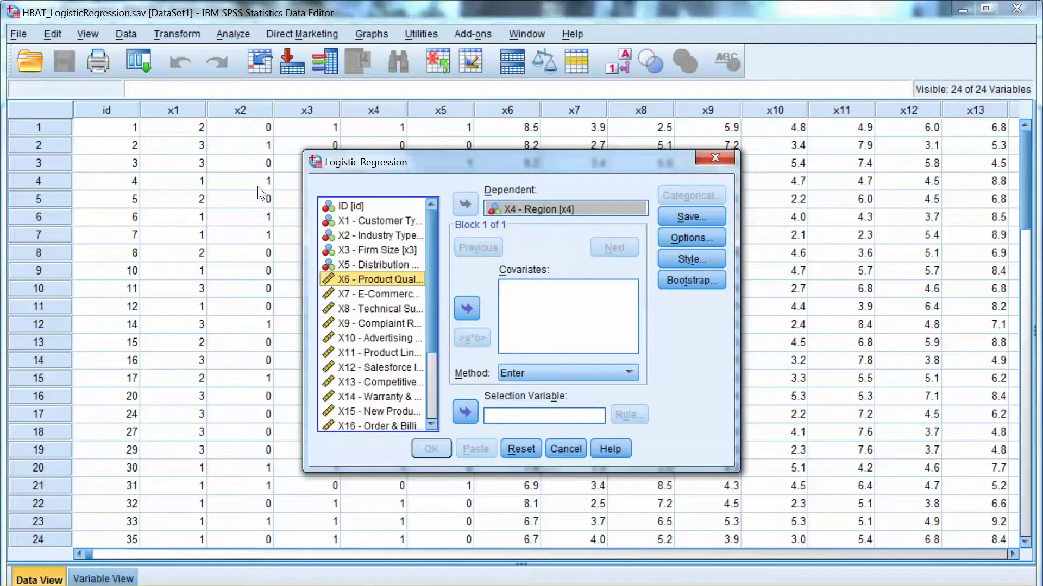
pyautogui.scroll(-1, 289, 218)
pyautogui.scroll(-1, 291, 222)
pyautogui.scroll(-1, 293, 228)
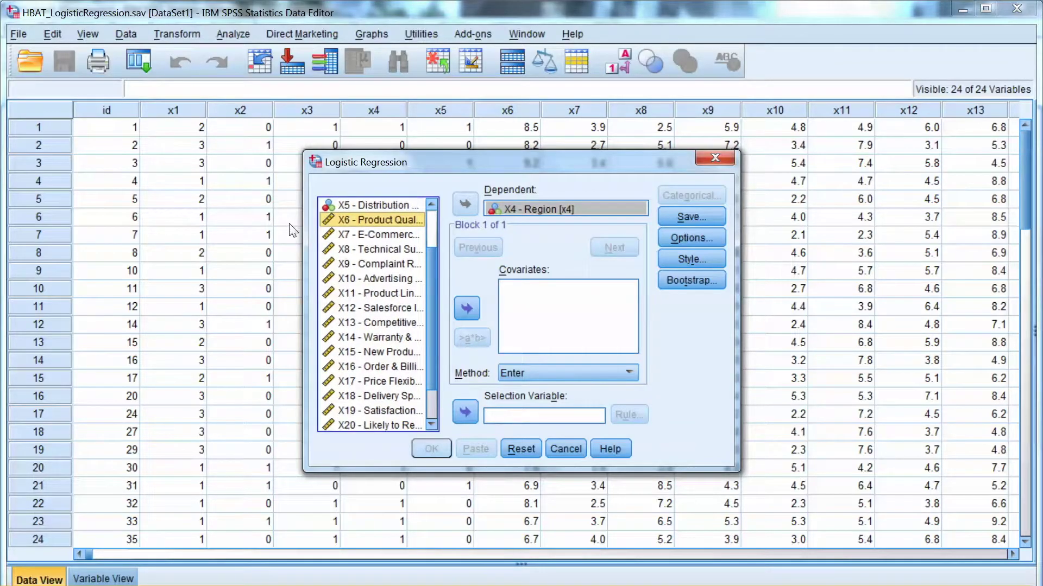
pyautogui.hotkey('shift', 'Down')
pyautogui.hotkey('shift', 'Down')
pyautogui.hotkey('shift', 'Down')
pyautogui.hotkey('shift', 'Down')
pyautogui.hotkey('shift', 'Down')
pyautogui.hotkey('shift', 'Down')
pyautogui.hotkey('shift', 'Down')
pyautogui.hotkey('shift', 'Down')
pyautogui.hotkey('shift', 'Down')
pyautogui.hotkey('shift', 'Down')
pyautogui.hotkey('shift', 'Down')
pyautogui.hotkey('shift', 'Down')
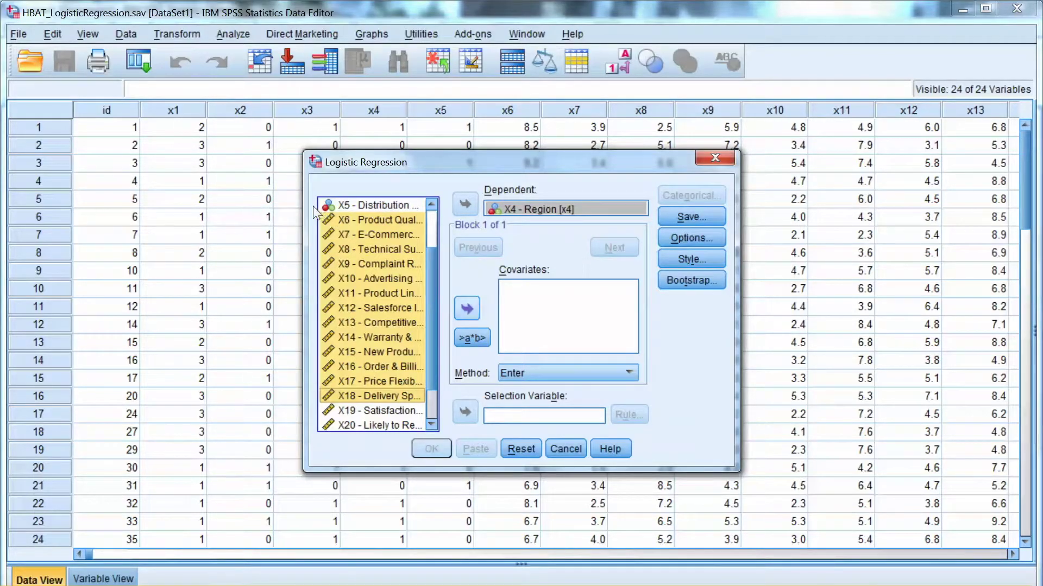
pyautogui.click(467, 308)
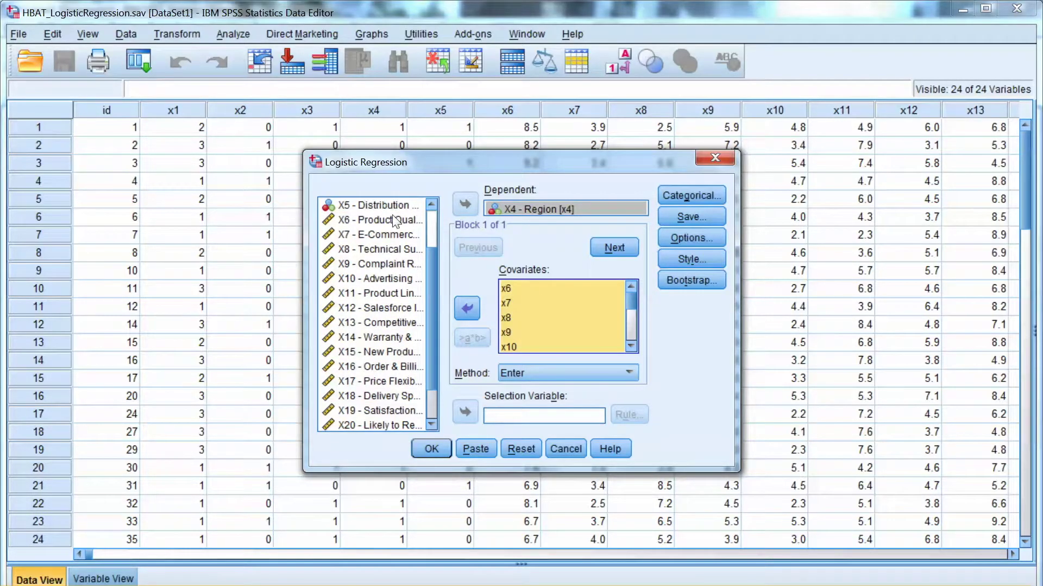
# Set the covariate selection method to Forward: LR
pyautogui.hotkey('alt', 'm')
pyautogui.hotkey('alt', 'Down')
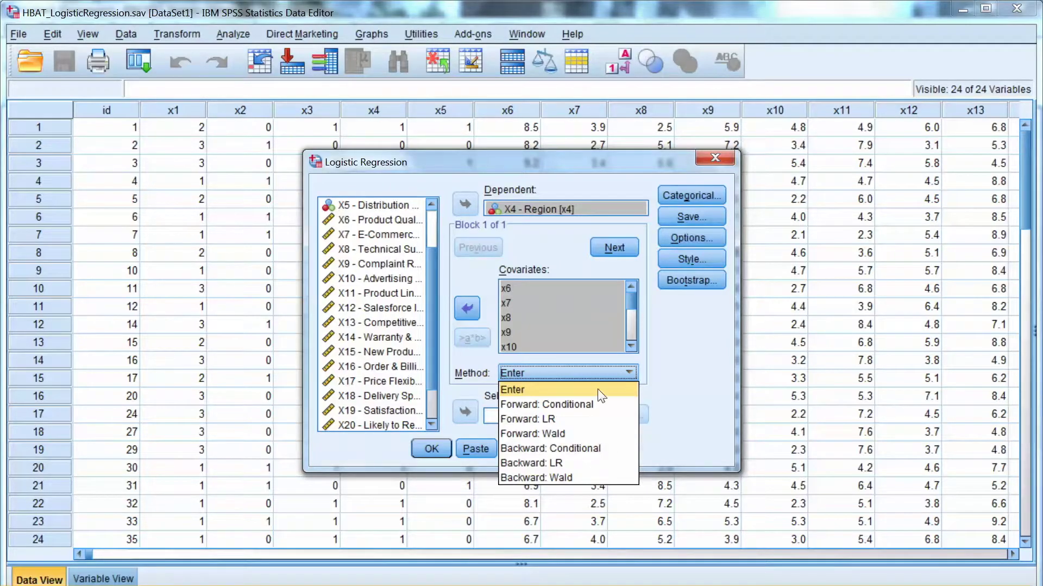
pyautogui.press('Down')
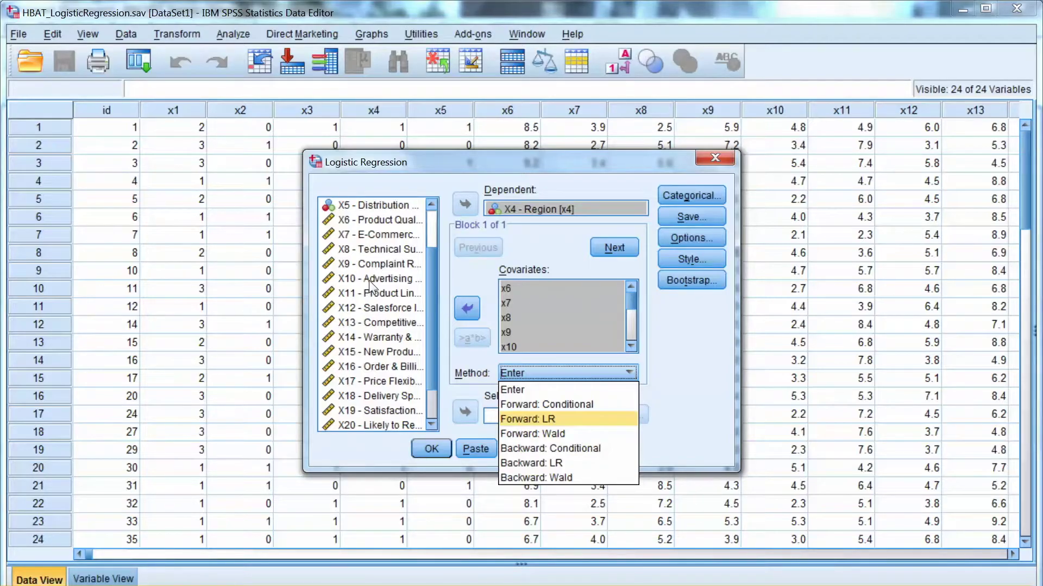
pyautogui.press('Return')
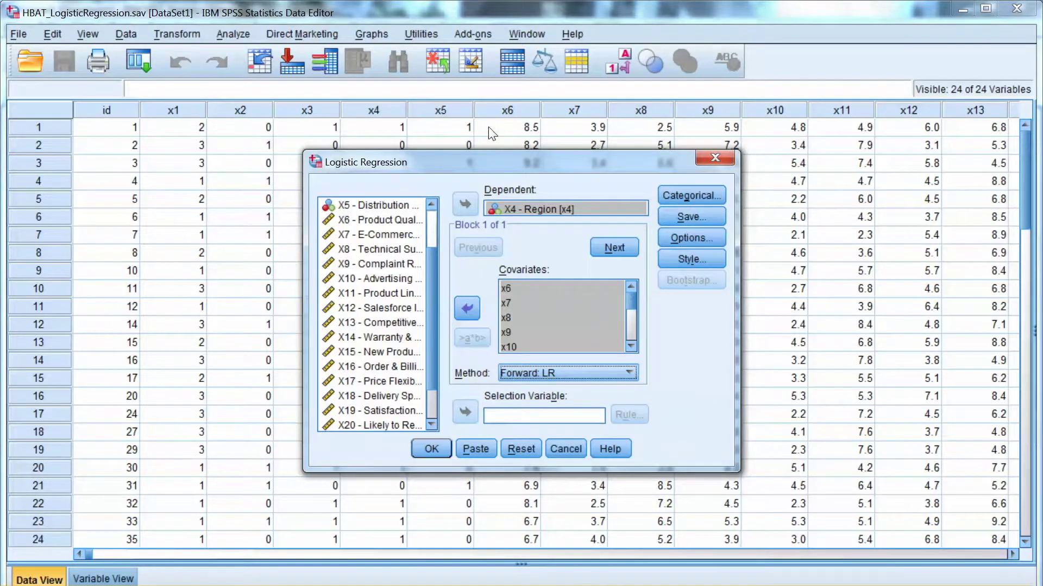
# Review the categorical covariate definitions and the save settings of the regression, closing both without changes
pyautogui.hotkey('alt', 'g')
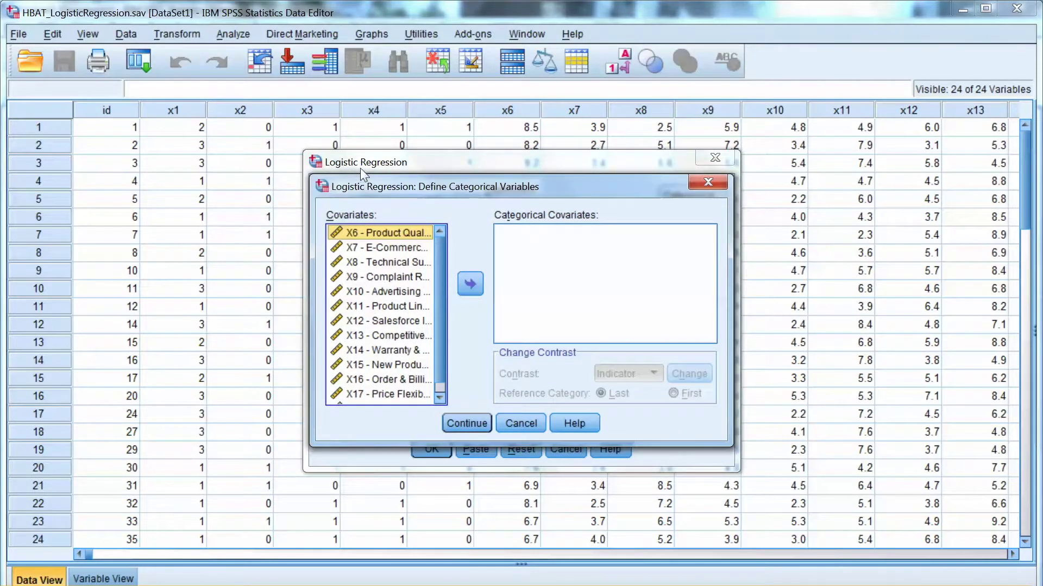
pyautogui.scroll(-1, 442, 265)
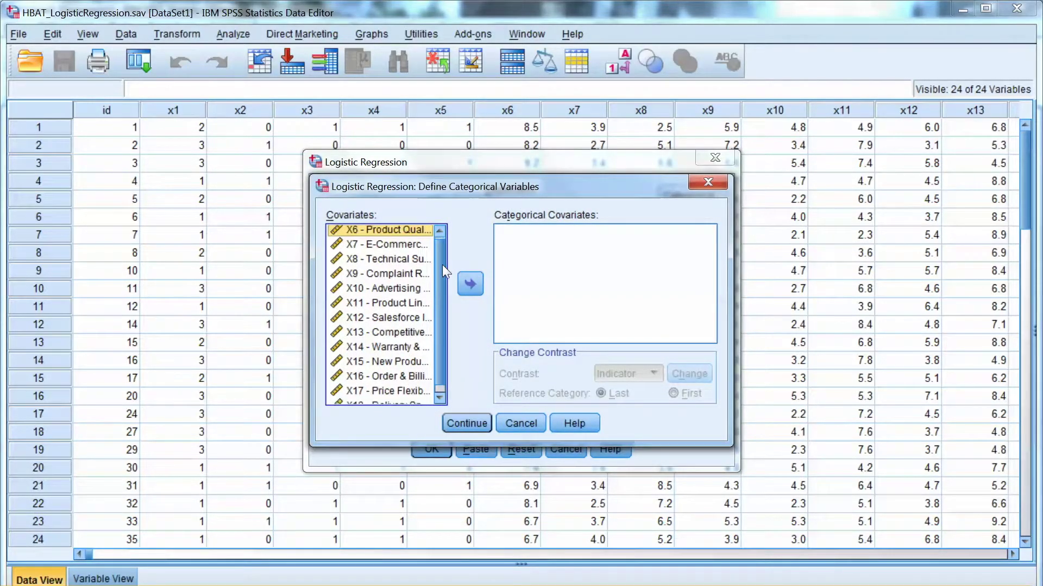
pyautogui.scroll(-1, 442, 265)
pyautogui.press('Escape')
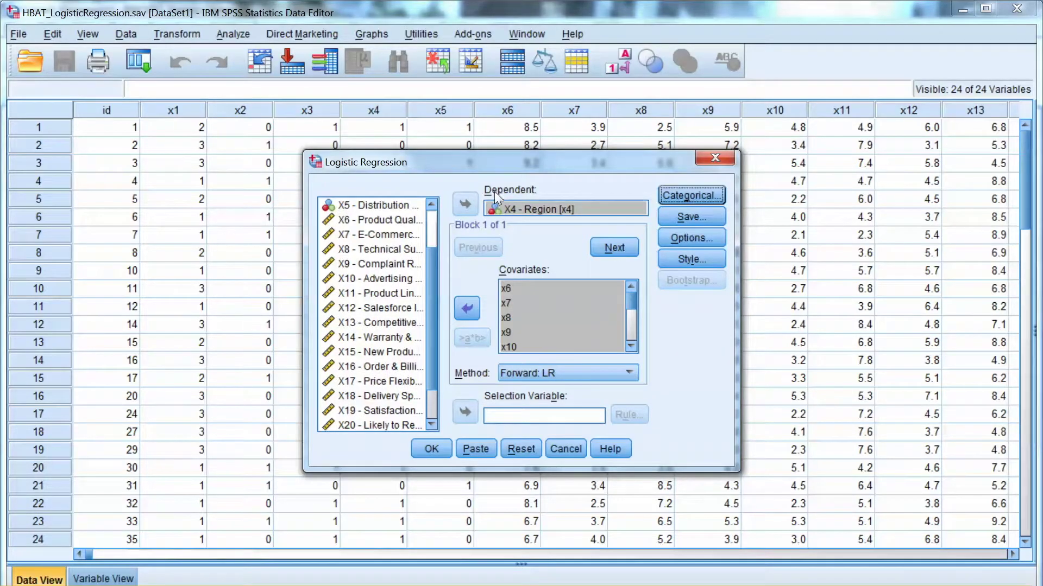
pyautogui.click(689, 217)
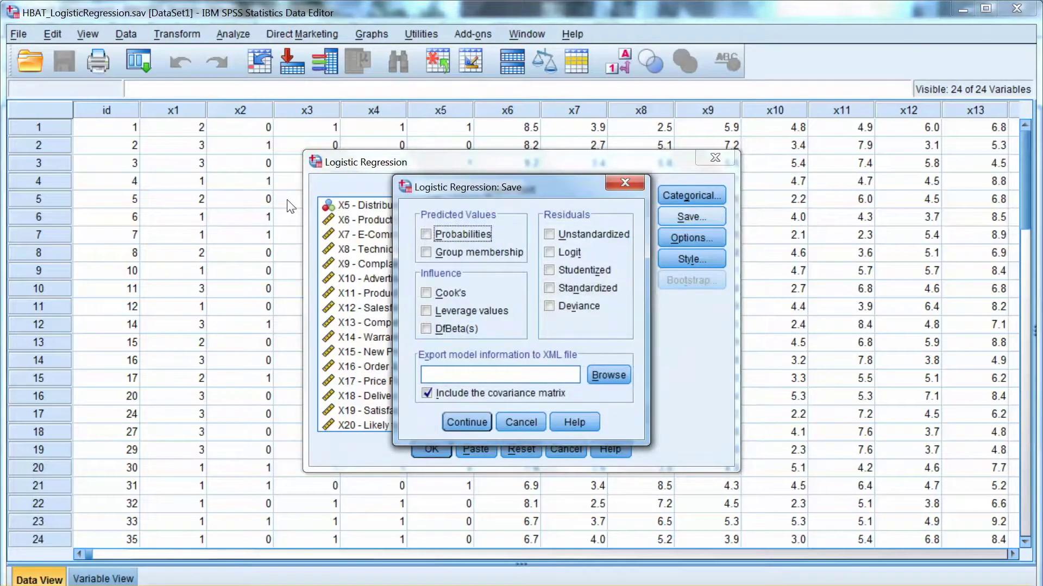
pyautogui.click(521, 423)
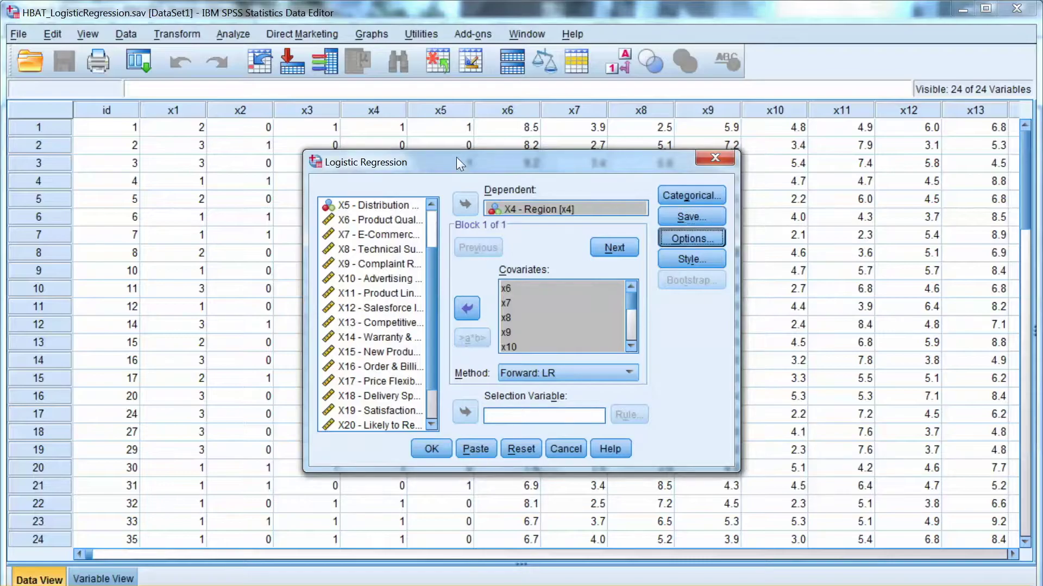
# Enable classification plots, Hosmer-Lemeshow goodness-of-fit and iteration history in the regression options, and run the analysis
pyautogui.press('Return')
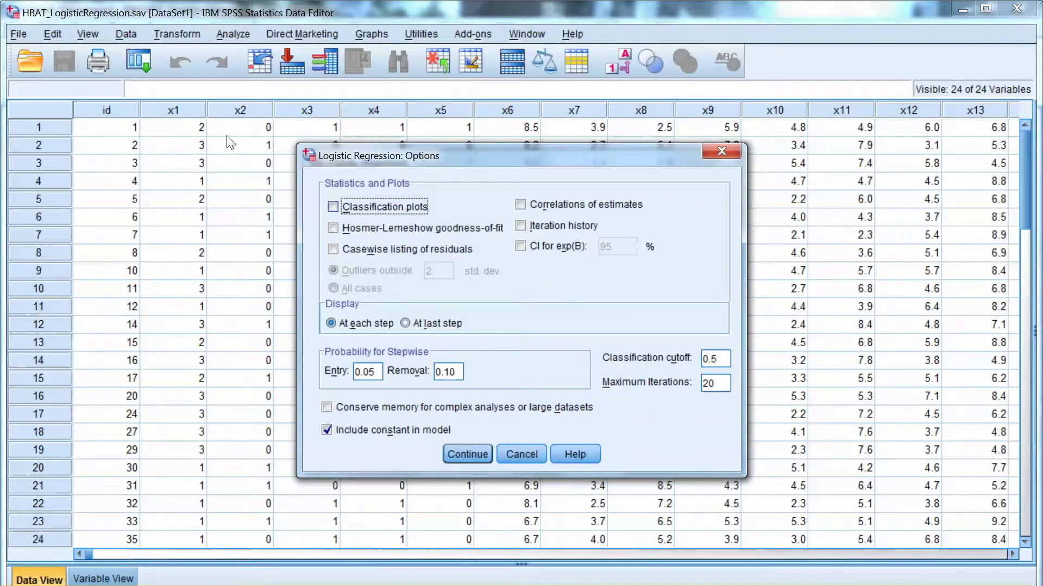
pyautogui.press('space')
pyautogui.click(333, 228)
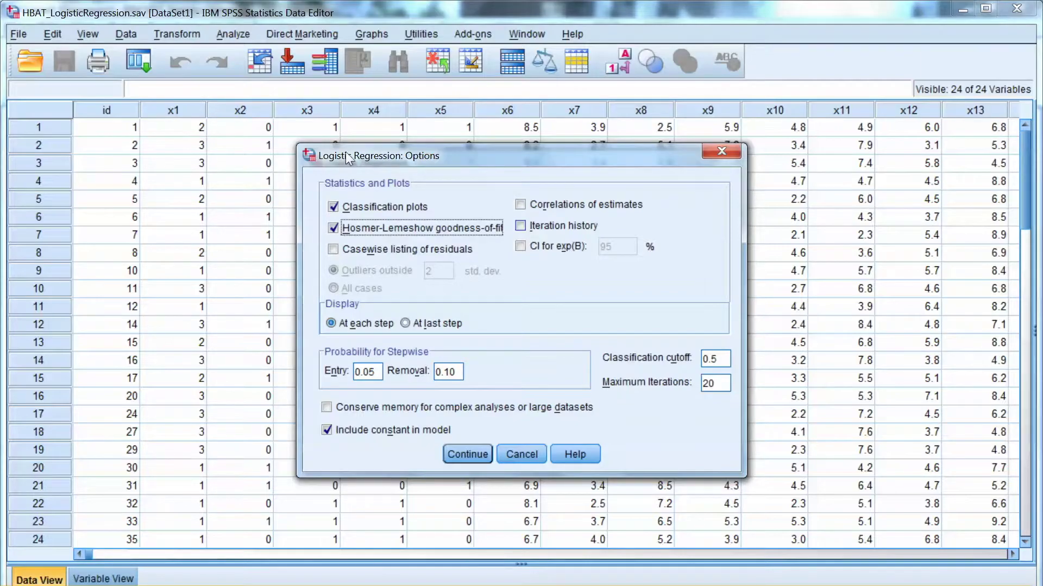
pyautogui.hotkey('alt', 'i')
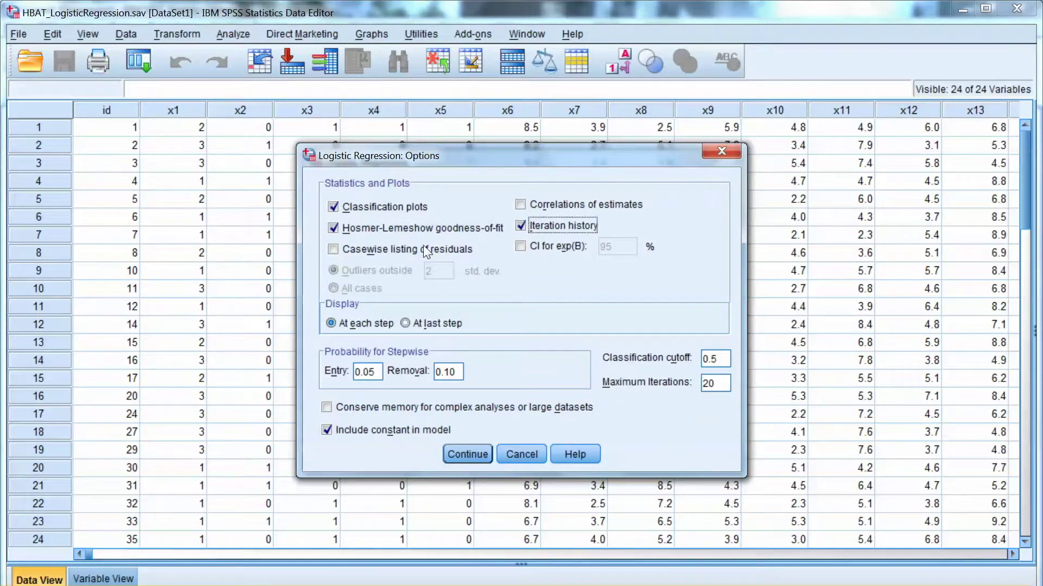
pyautogui.press('Return')
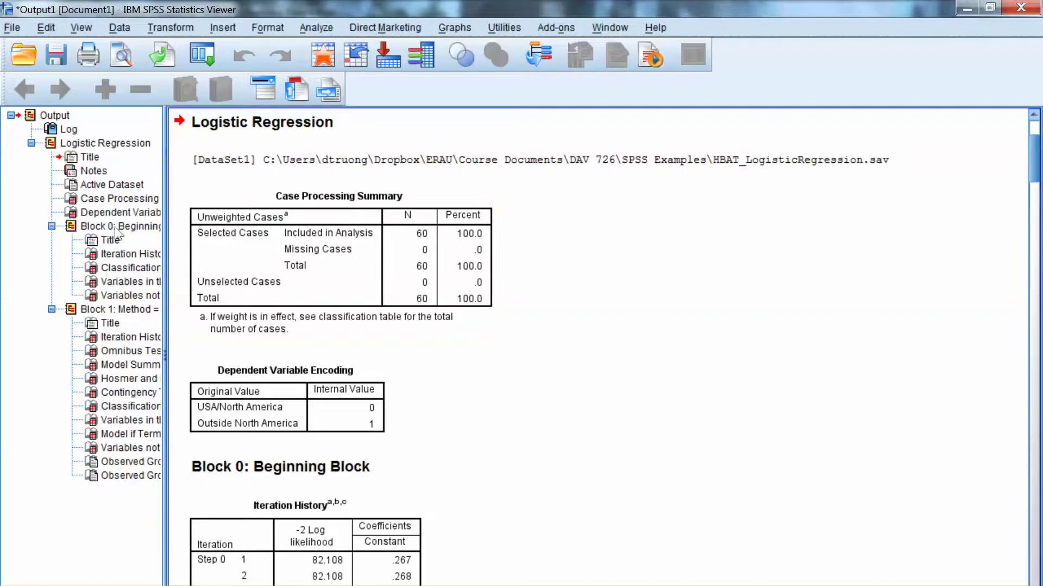
# Examine the output tables from Dependent Variable Encoding through Block 0 to the Block 1 iteration history, and return to the Case Processing Summary
pyautogui.scroll(-5, 630, 352)
pyautogui.scroll(-3, 630, 352)
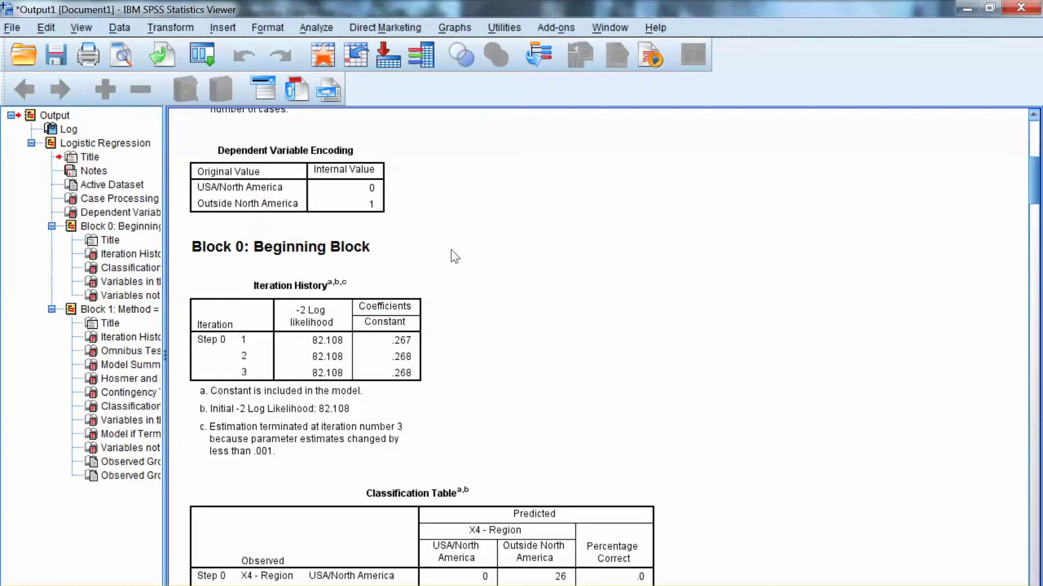
pyautogui.scroll(-3, 680, 380)
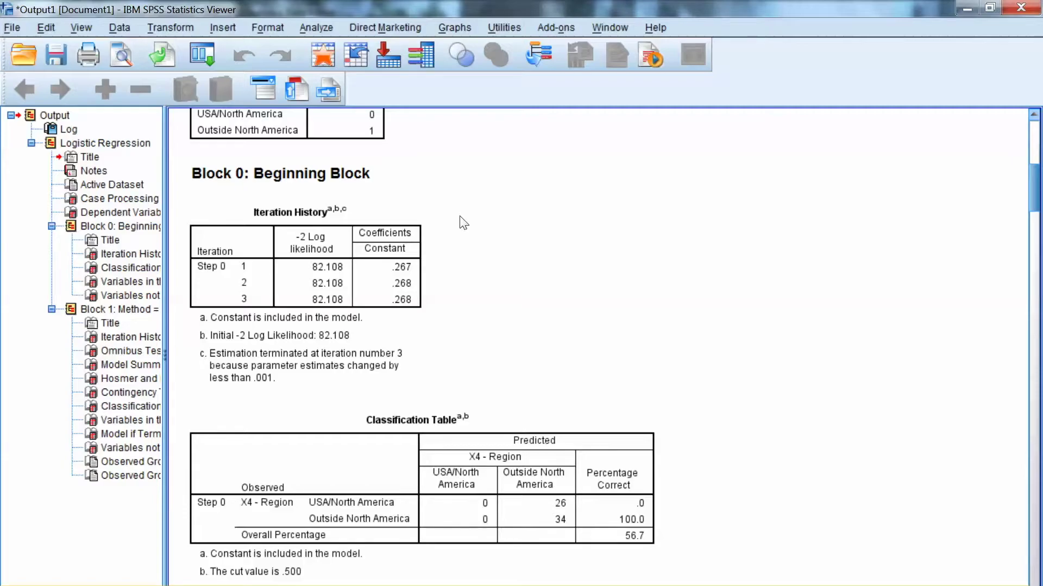
pyautogui.scroll(-5, 463, 223)
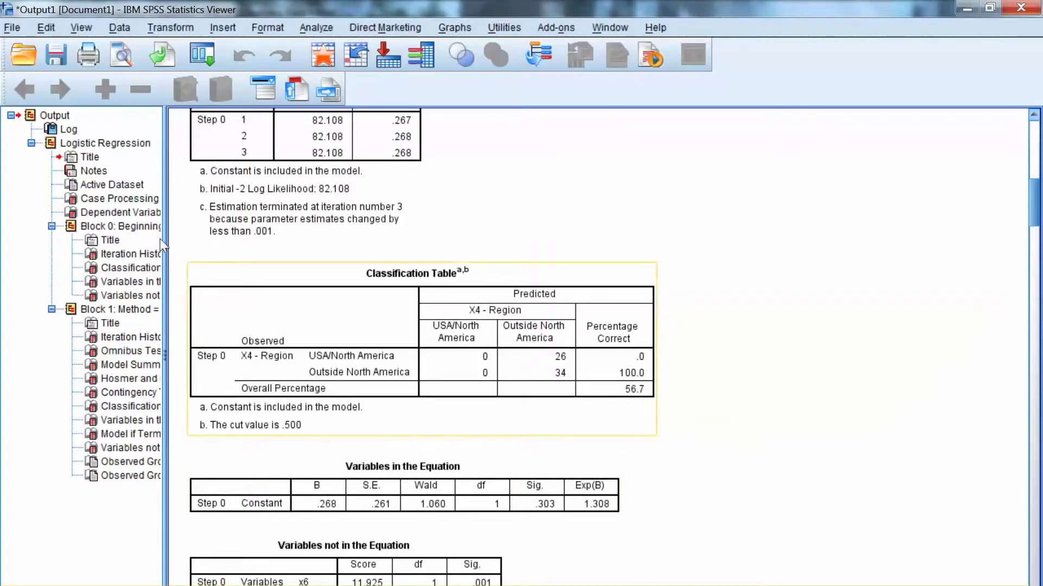
pyautogui.scroll(-7, 749, 391)
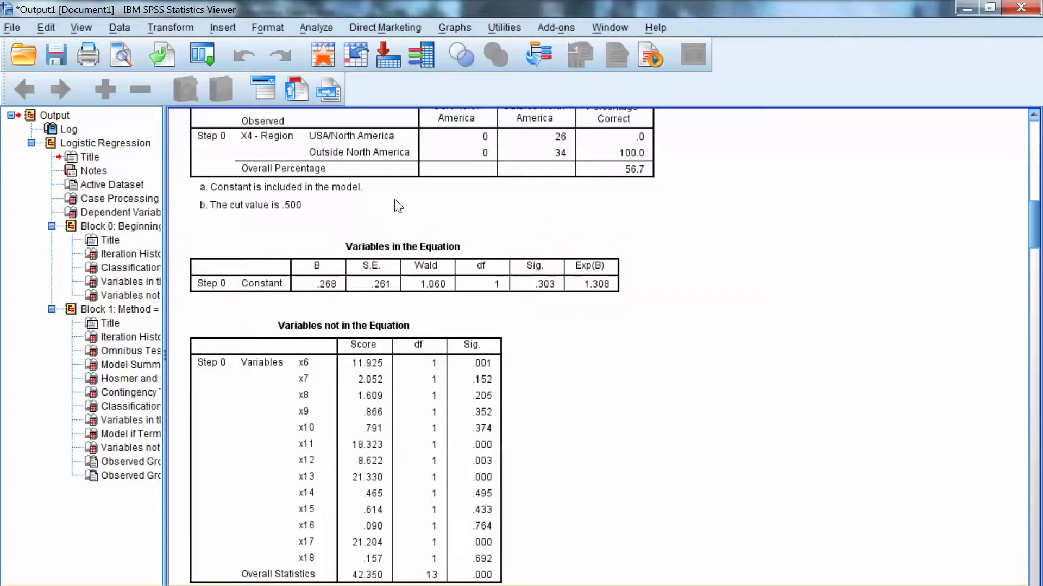
pyautogui.scroll(-2, 404, 266)
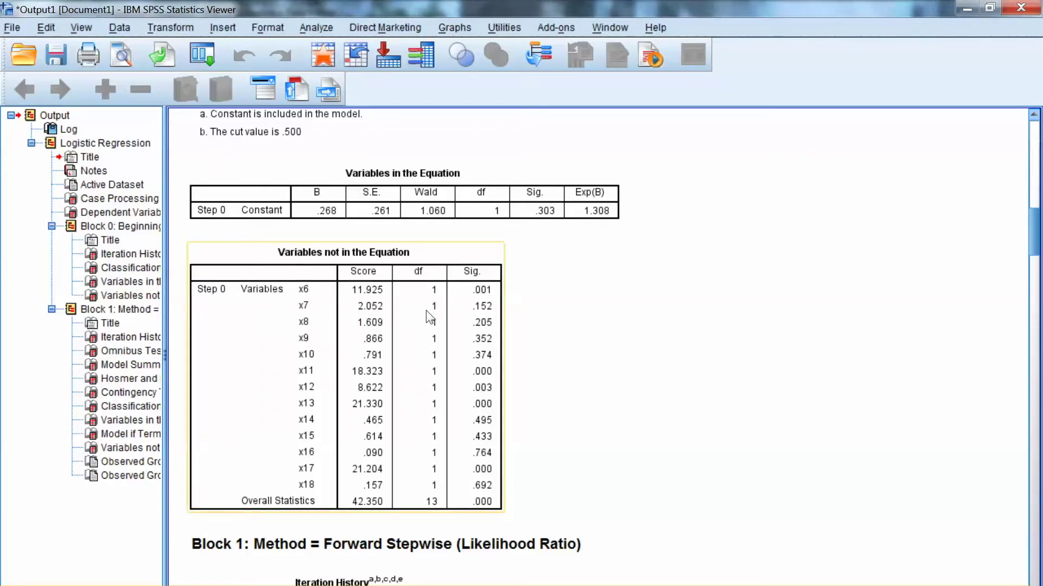
pyautogui.scroll(-4, 463, 270)
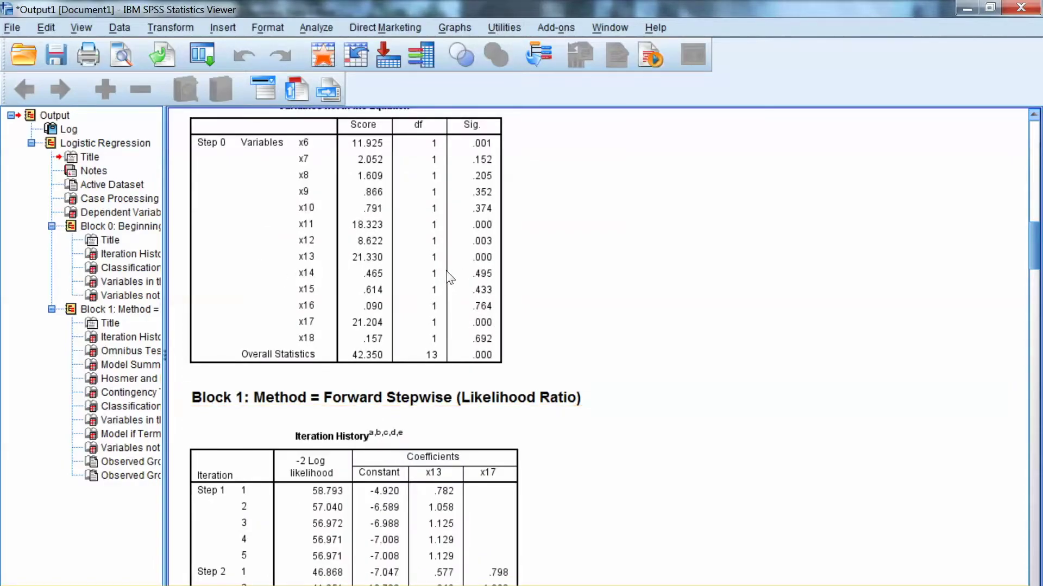
pyautogui.scroll(-4, 673, 412)
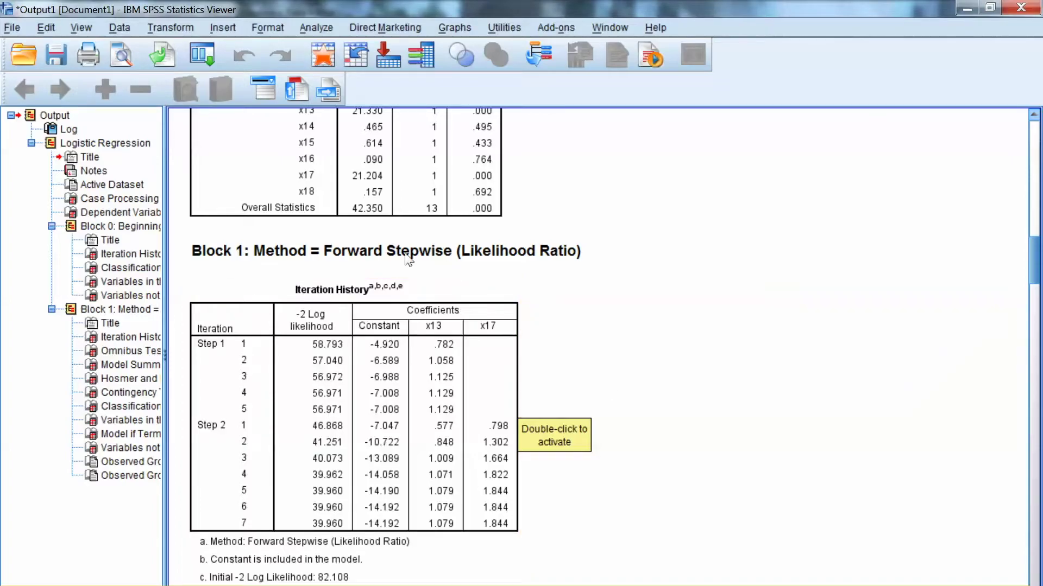
pyautogui.scroll(-3, 609, 385)
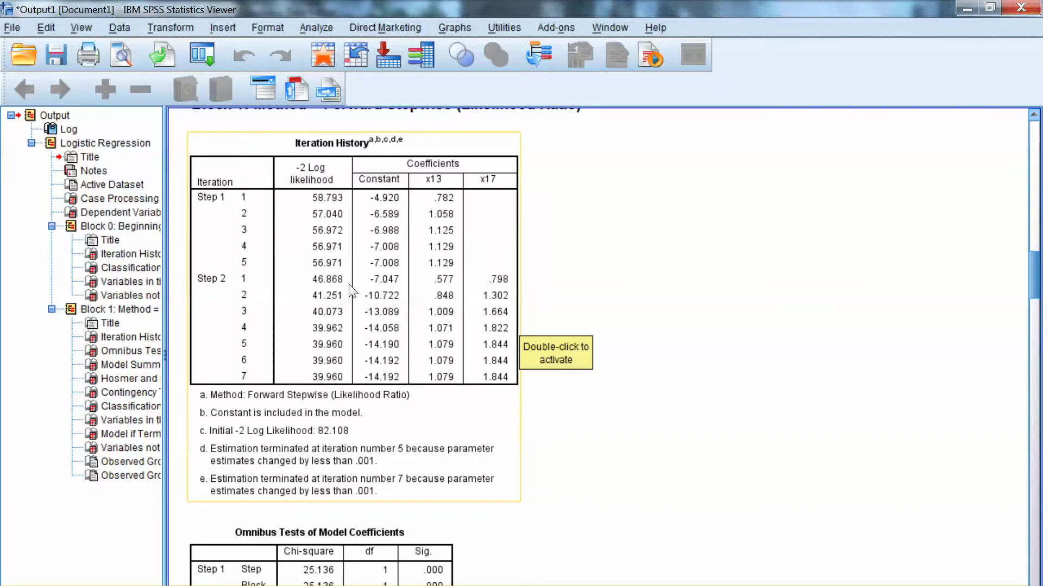
pyautogui.scroll(10, 637, 423)
pyautogui.scroll(10, 637, 423)
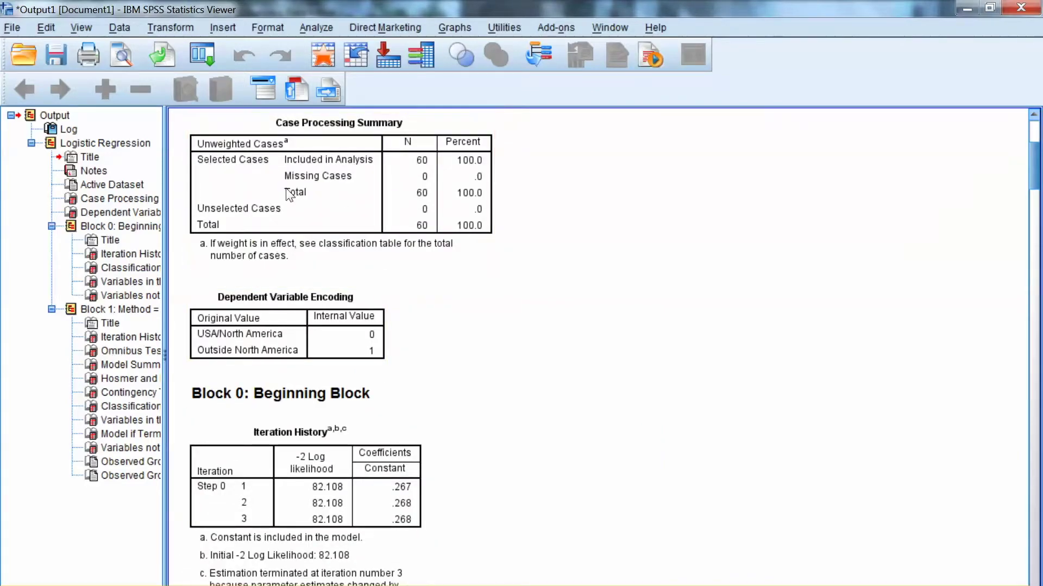
# Review the output from the Case Processing Summary through the Block 0 tables to the Block 1 forward stepwise iteration history
pyautogui.scroll(3, 353, 234)
pyautogui.scroll(-3, 431, 289)
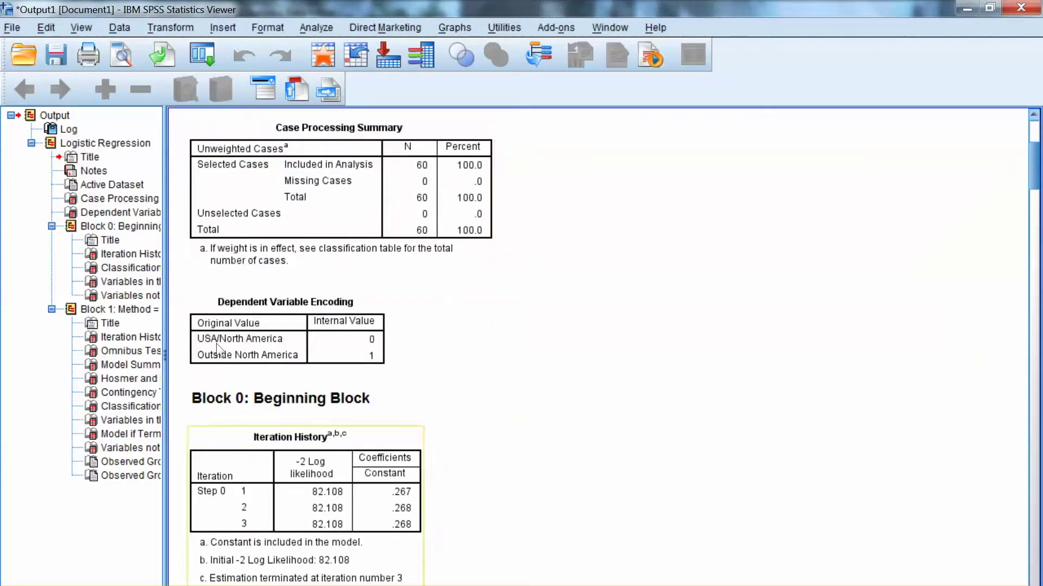
pyautogui.scroll(-7, 645, 434)
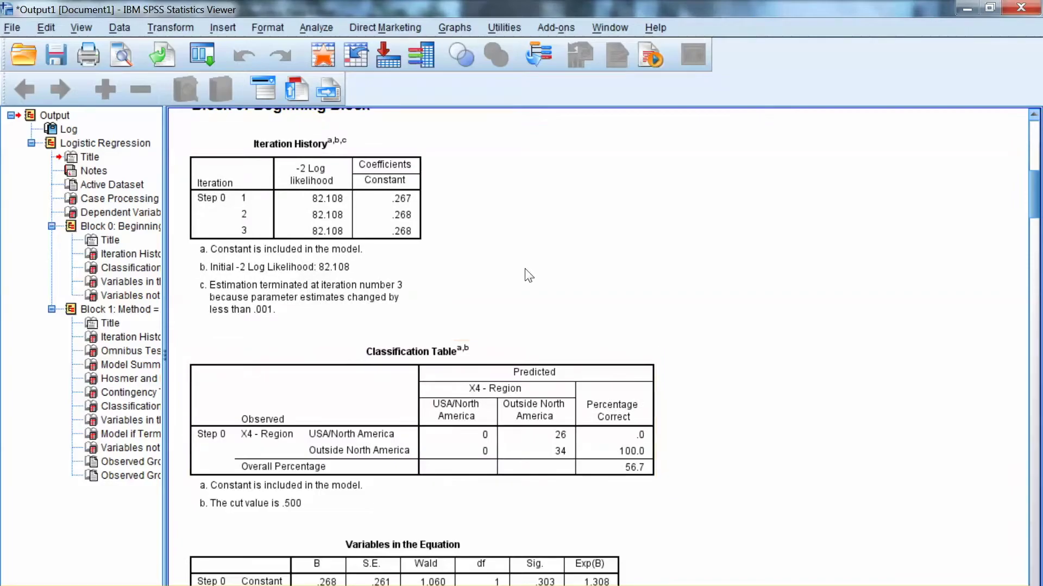
pyautogui.scroll(-15, 731, 327)
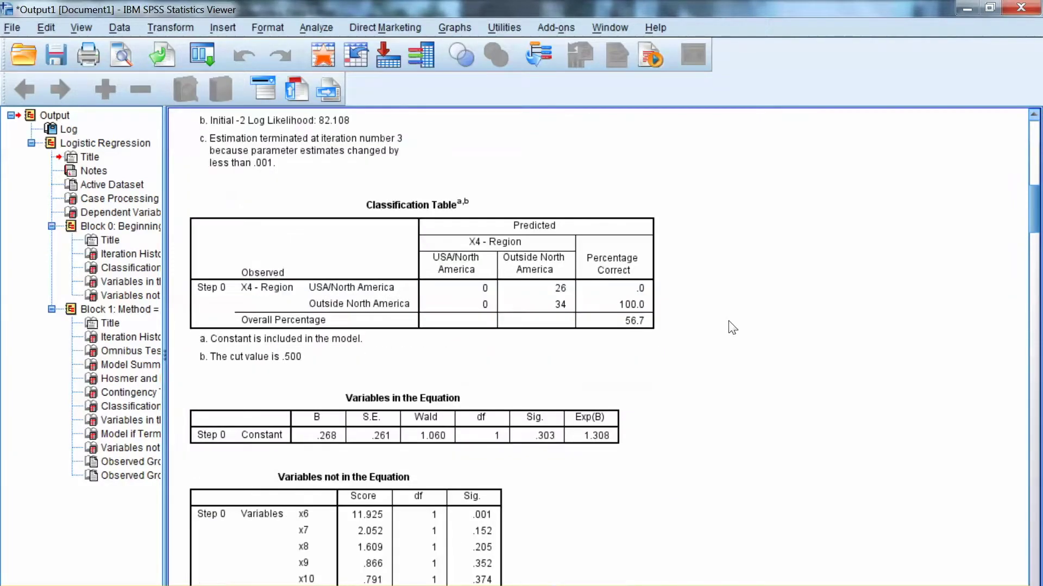
pyautogui.scroll(-5, 732, 327)
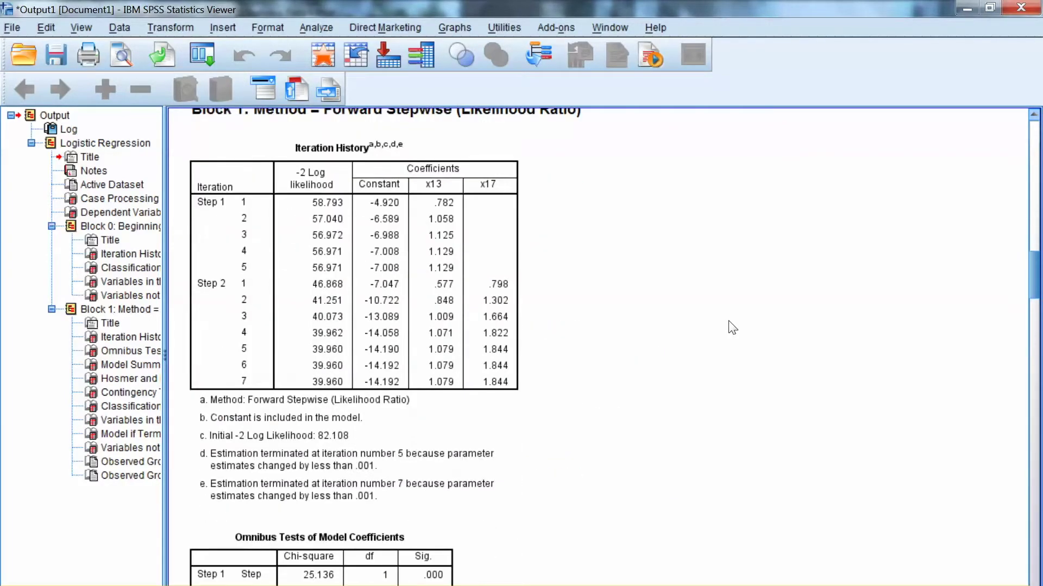
pyautogui.scroll(3, 732, 327)
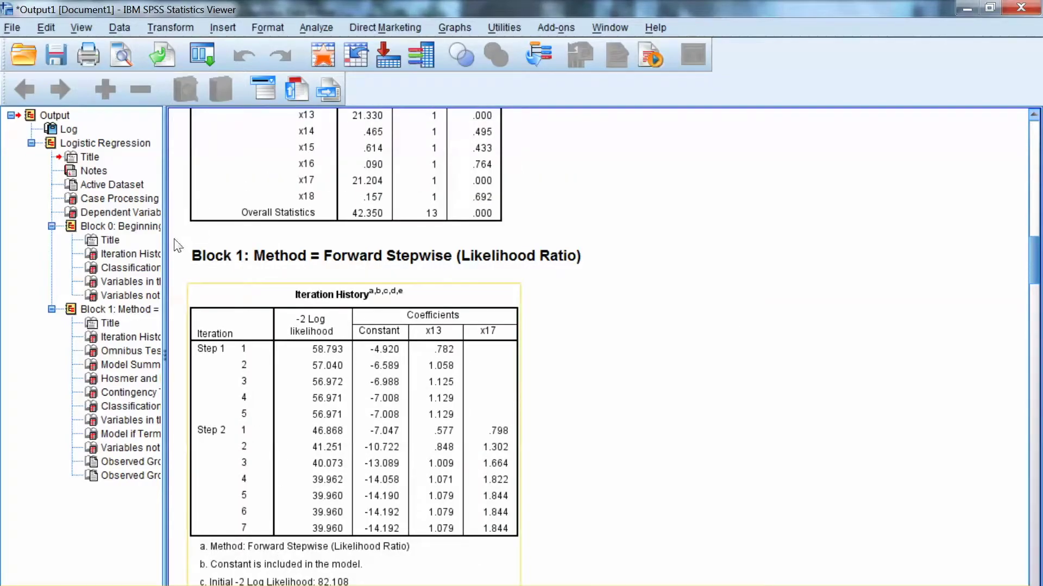
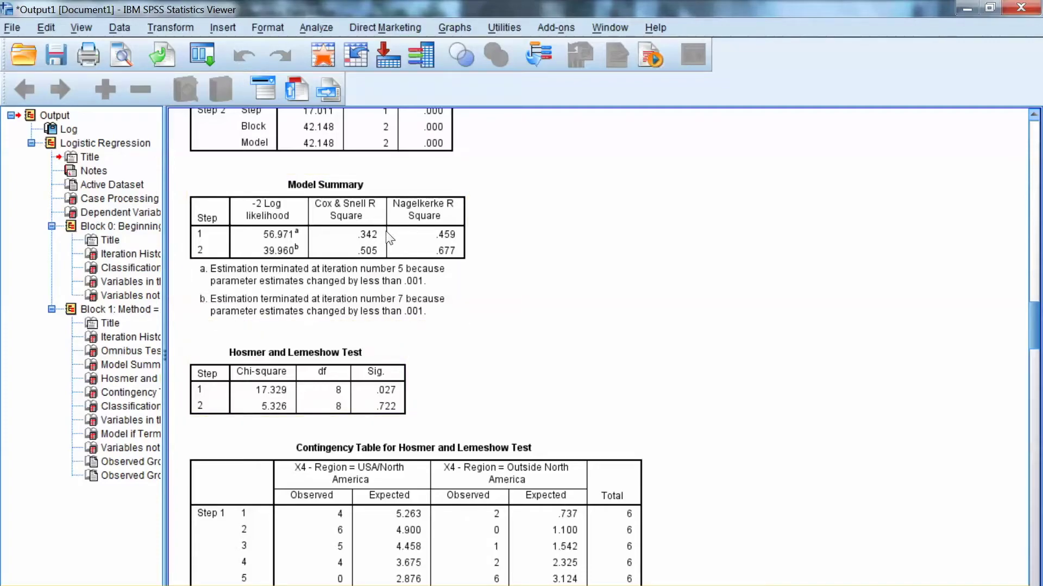
# Examine the Omnibus Tests, the Model Summary's R Square measures and the Hosmer and Lemeshow Test for both steps
pyautogui.scroll(3, 567, 372)
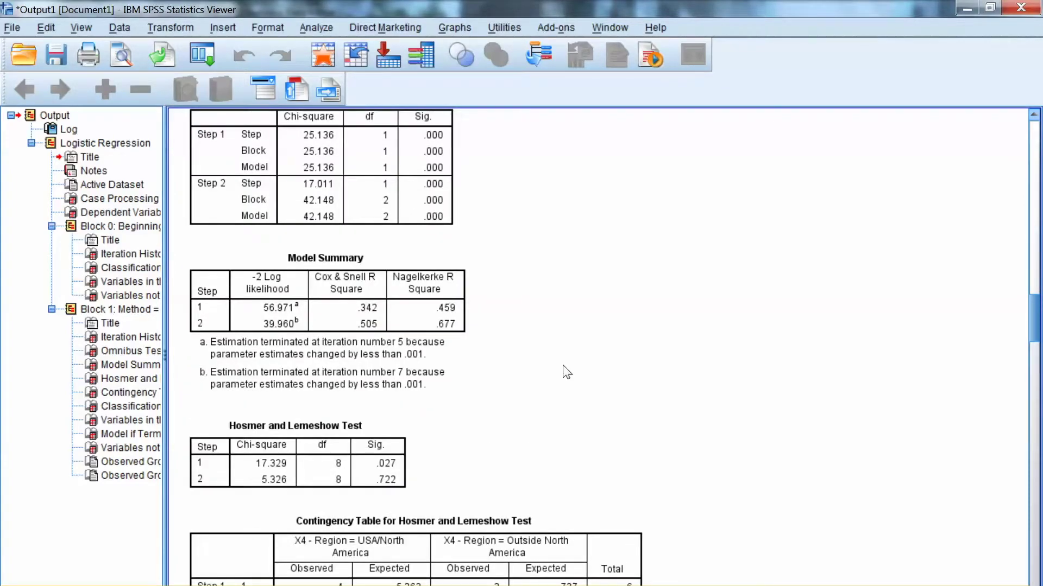
pyautogui.scroll(-3, 565, 372)
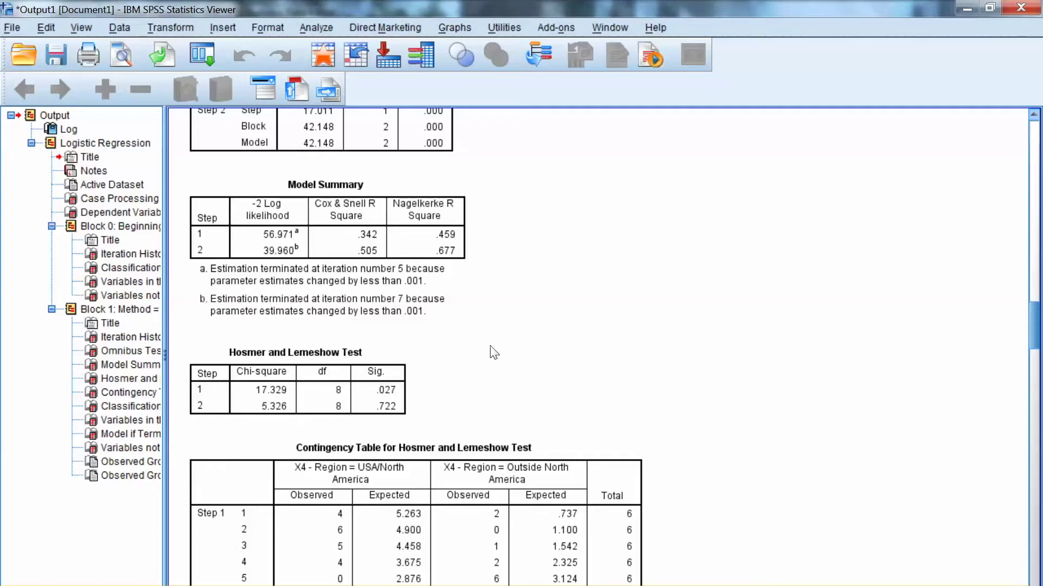
pyautogui.click(318, 219)
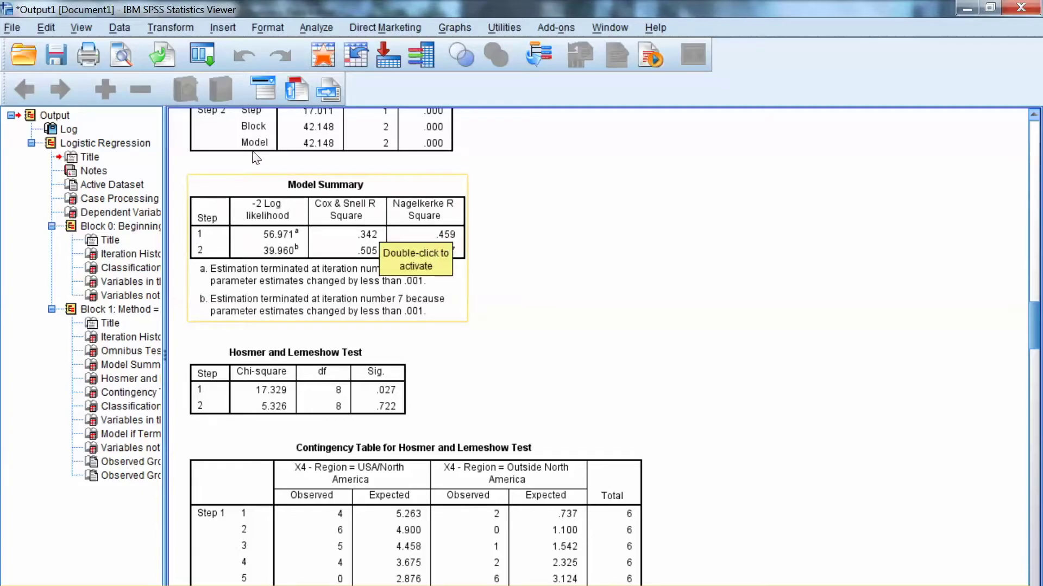
pyautogui.doubleClick(335, 206)
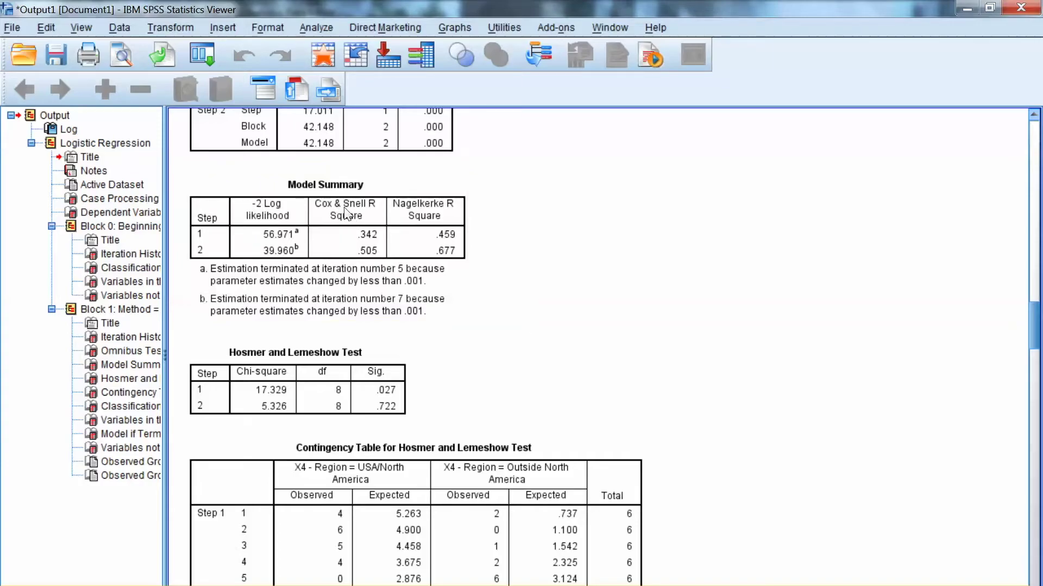
pyautogui.click(346, 213)
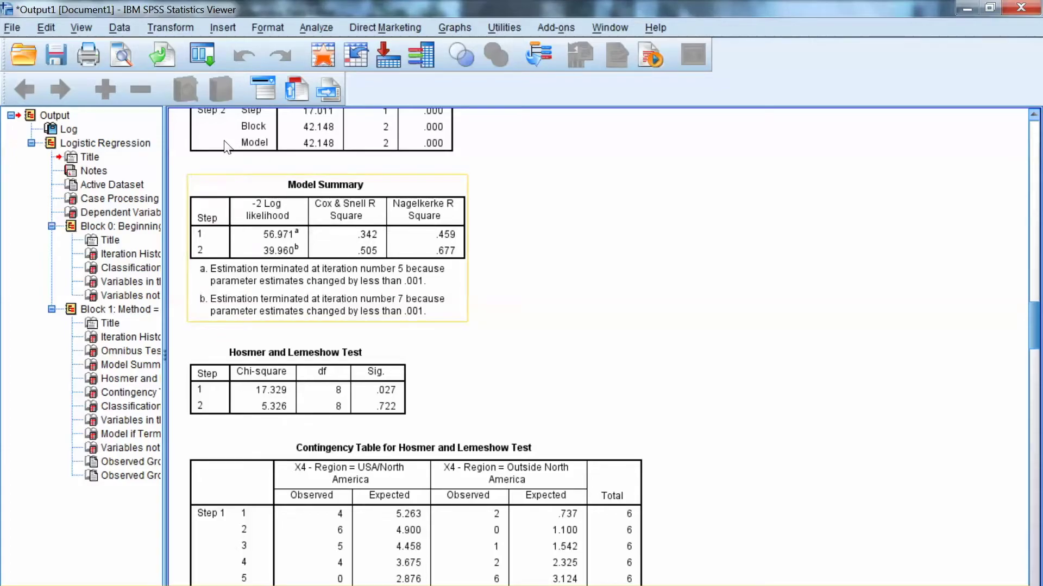
# Examine the Block 1 Classification Table, comparing observed and predicted X4 - Region for both steps
pyautogui.scroll(-10, 686, 374)
pyautogui.scroll(-3, 686, 374)
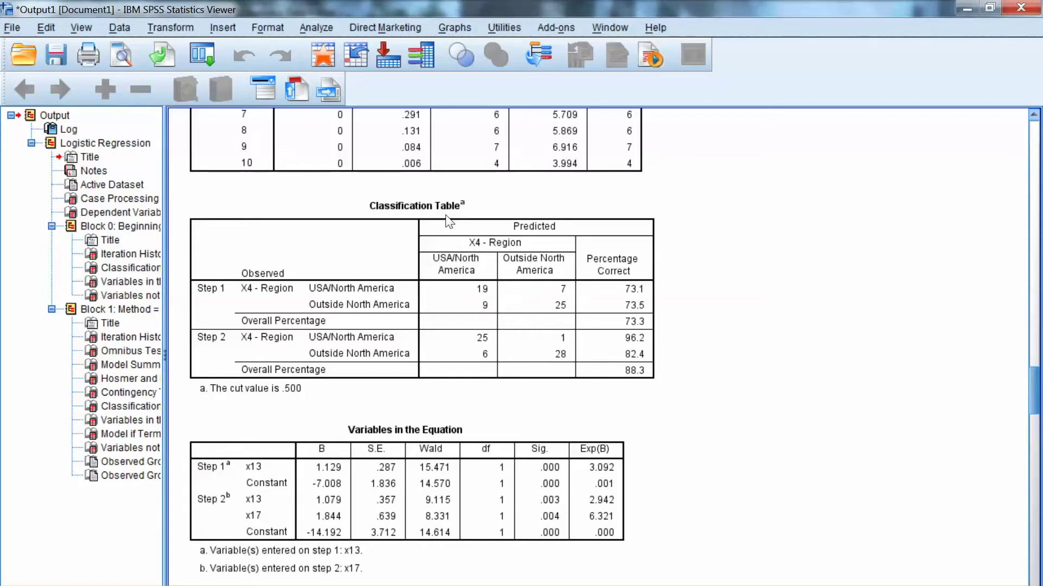
pyautogui.scroll(-3, 695, 264)
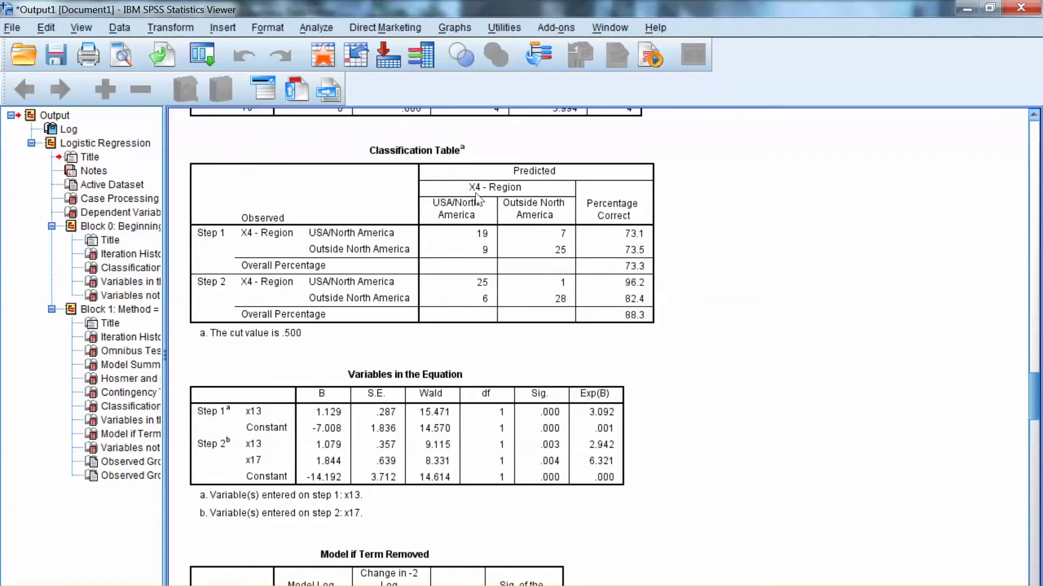
pyautogui.click(447, 211)
# Examine the coefficients, significance and Exp(B) of x13 and x17 in the Block 1 Variables in the Equation table
pyautogui.scroll(-3, 727, 438)
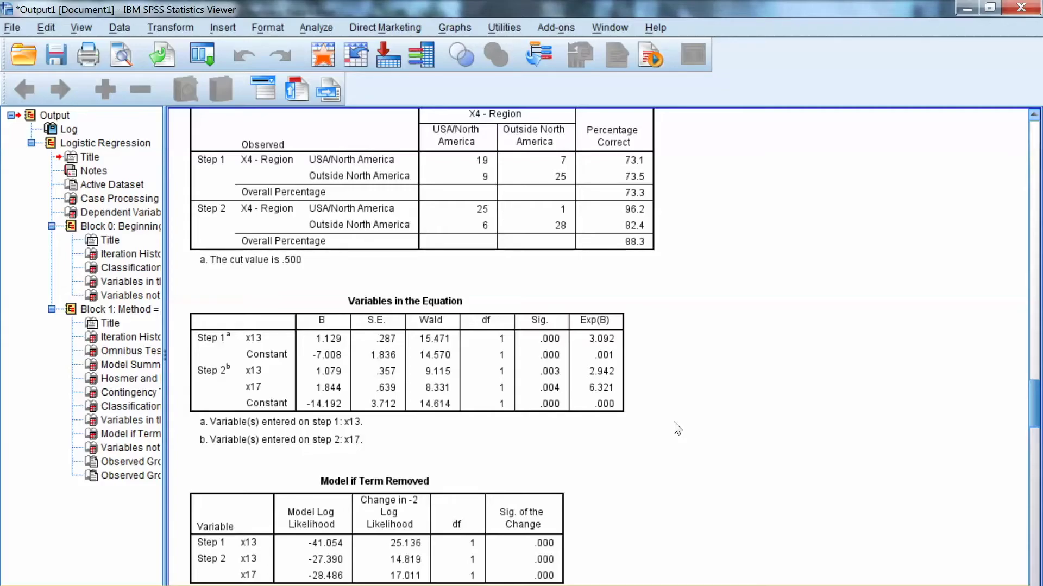
pyautogui.click(532, 348)
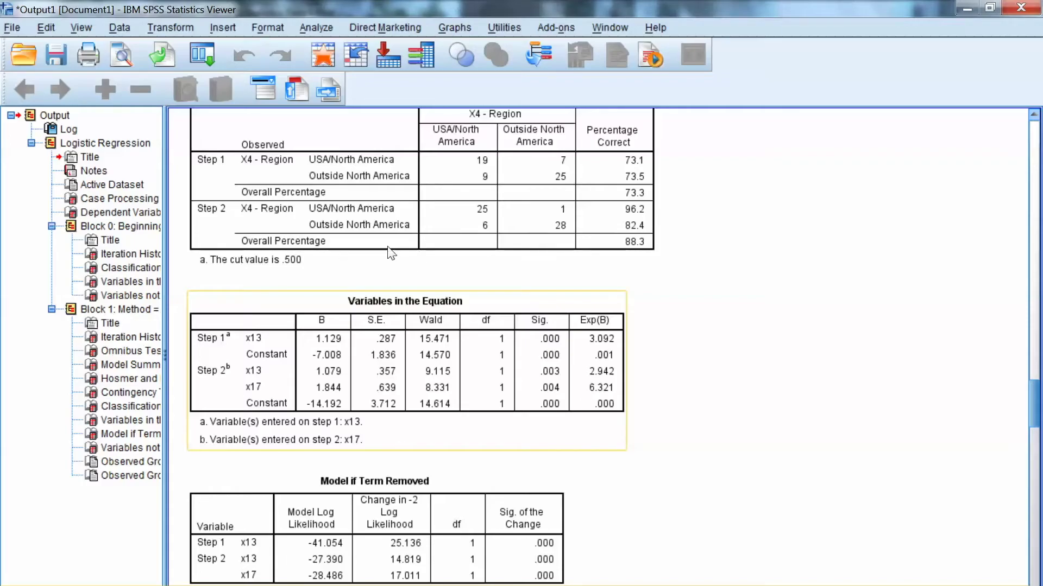
pyautogui.click(386, 274)
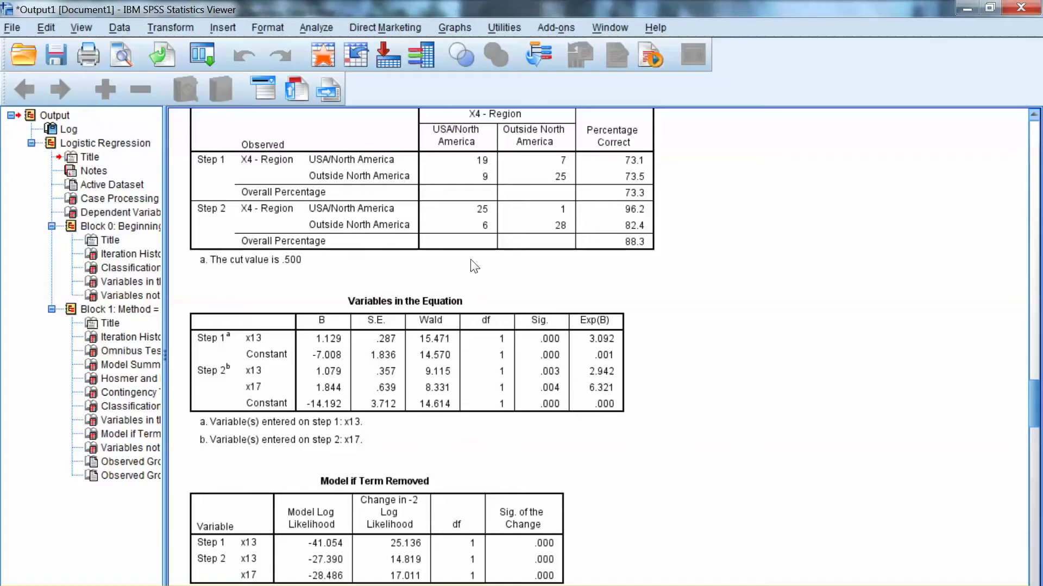
pyautogui.click(347, 302)
# Look past the Model if Term Removed and Variables not in the Equation tables and examine the step 1 plot of observed groups and predicted probabilities
pyautogui.scroll(-10, 674, 410)
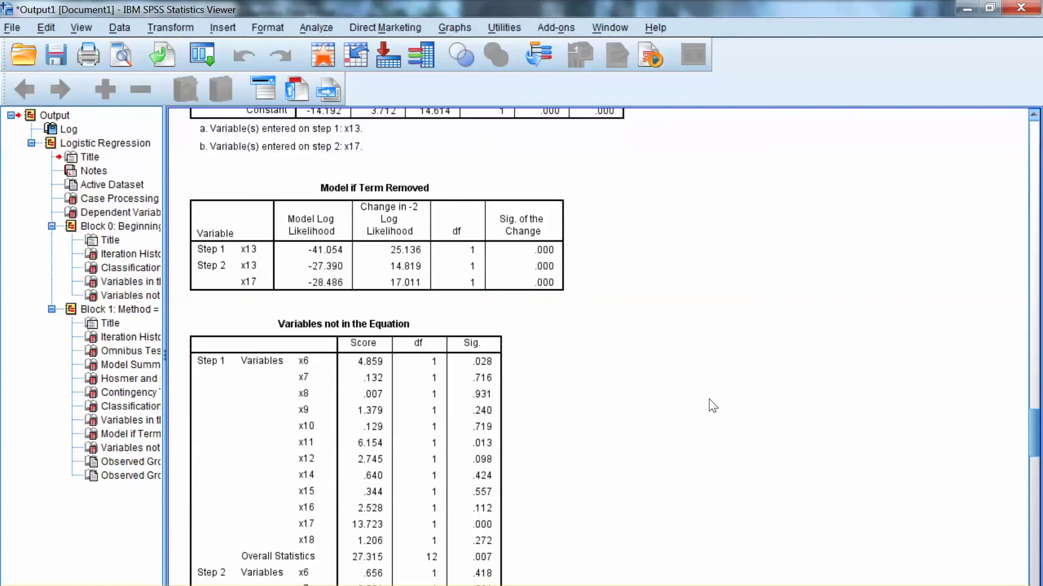
pyautogui.scroll(-15, 610, 400)
pyautogui.scroll(9, 610, 400)
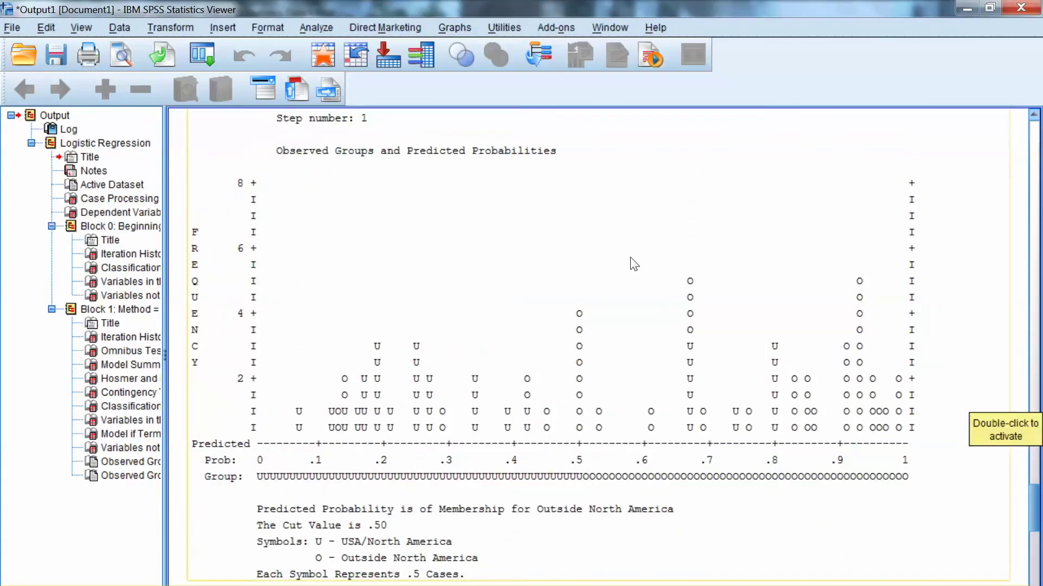
pyautogui.scroll(5, 947, 391)
pyautogui.scroll(-4, 949, 394)
pyautogui.scroll(-7, 949, 392)
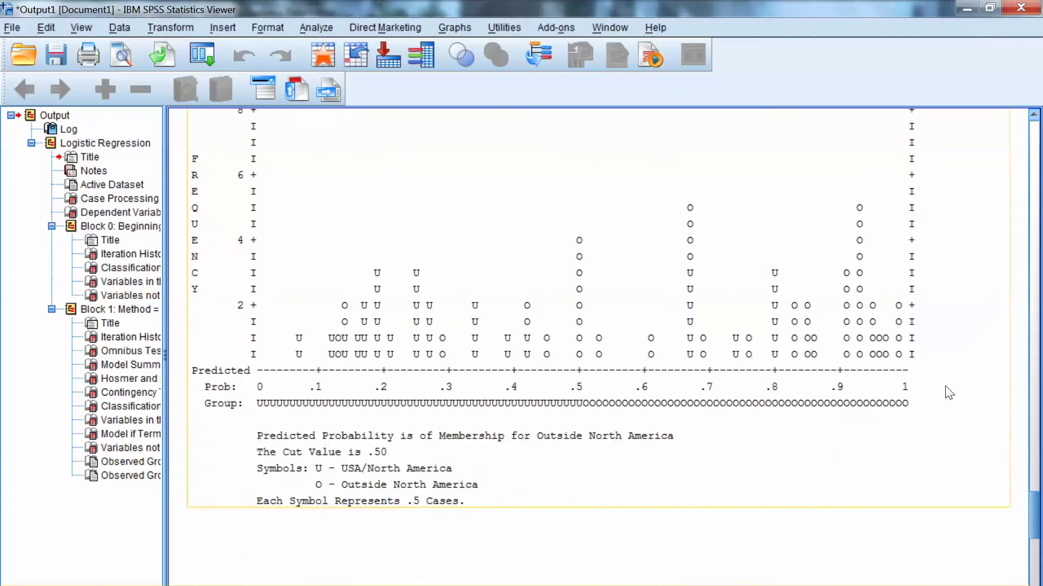
pyautogui.scroll(3, 949, 392)
pyautogui.scroll(3, 948, 392)
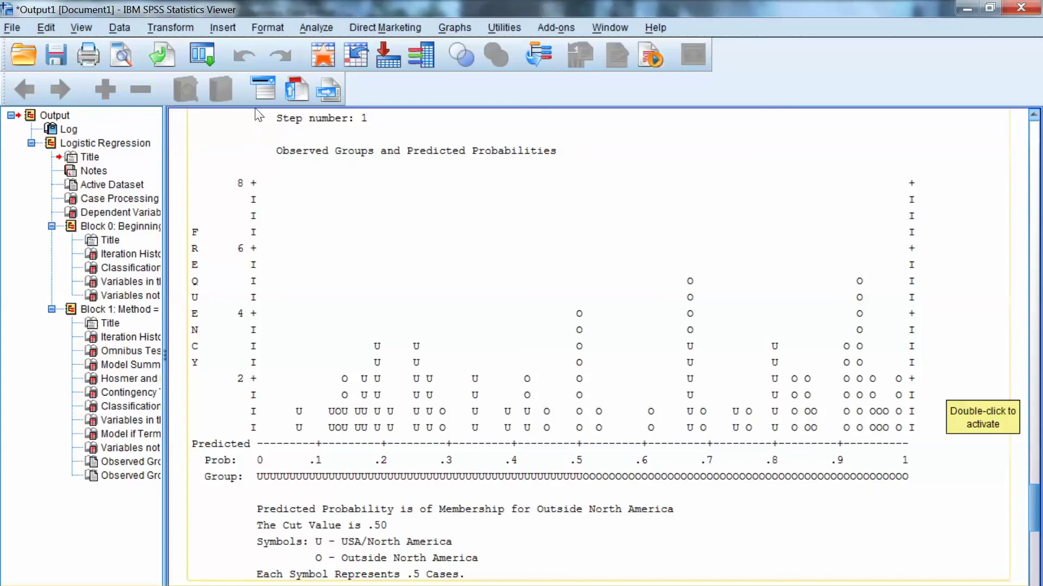
# Compare the step 2 plot of observed groups and predicted probabilities with the step 1 plot
pyautogui.scroll(-12, 931, 418)
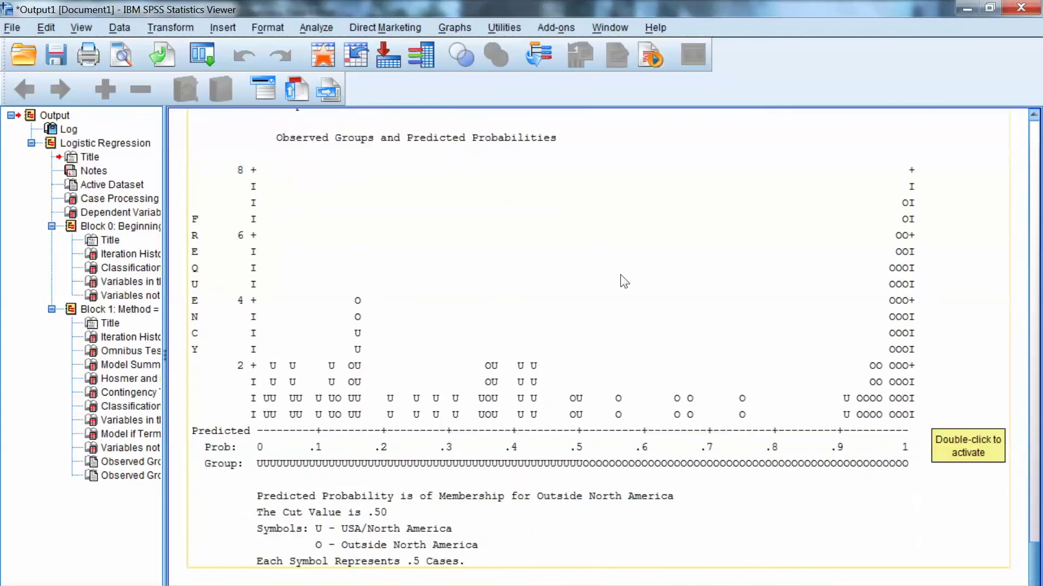
pyautogui.scroll(-7, 939, 363)
pyautogui.scroll(7, 938, 362)
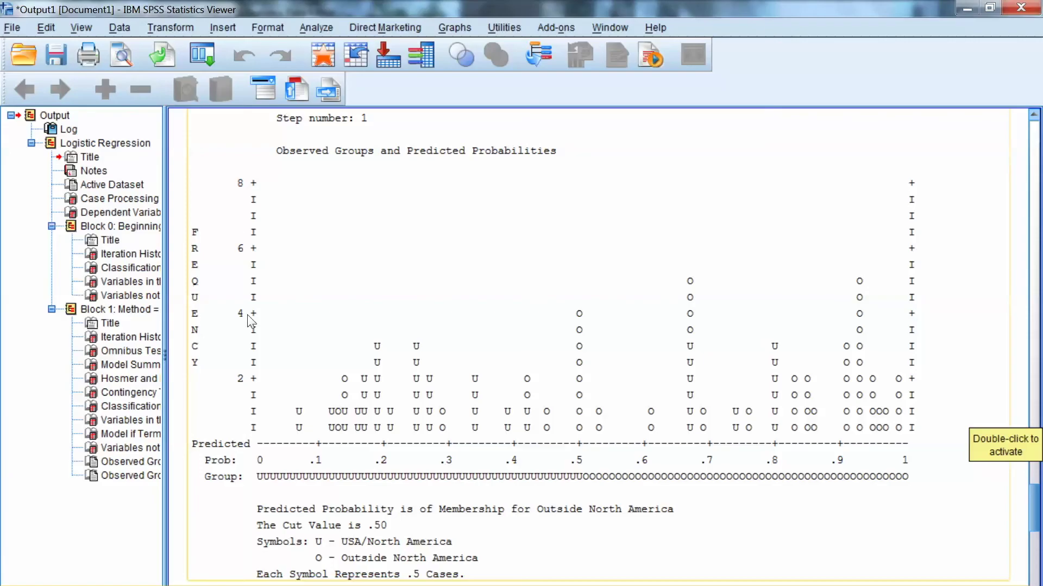
pyautogui.scroll(-10, 583, 304)
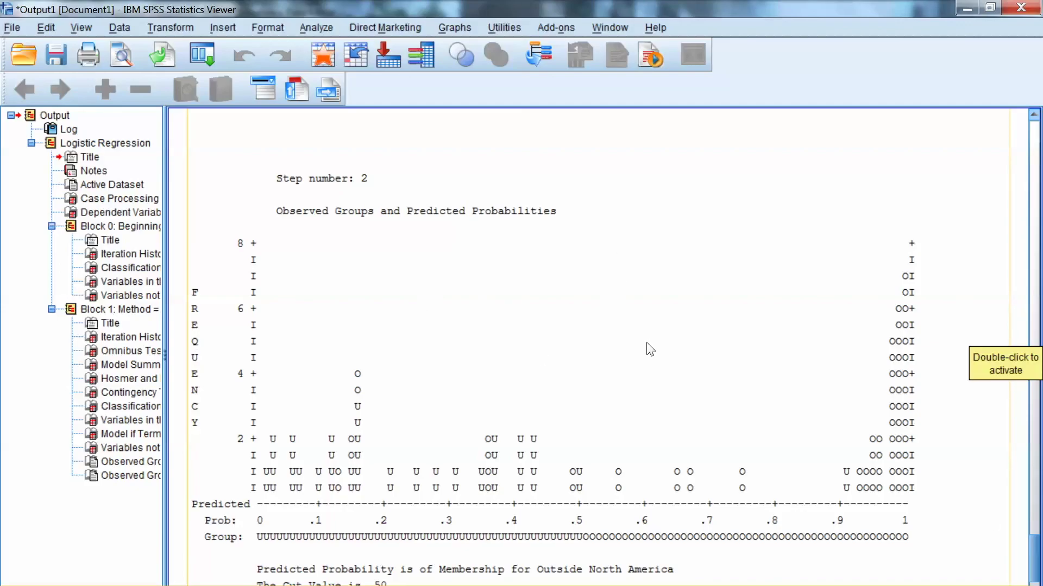
pyautogui.scroll(-3, 964, 520)
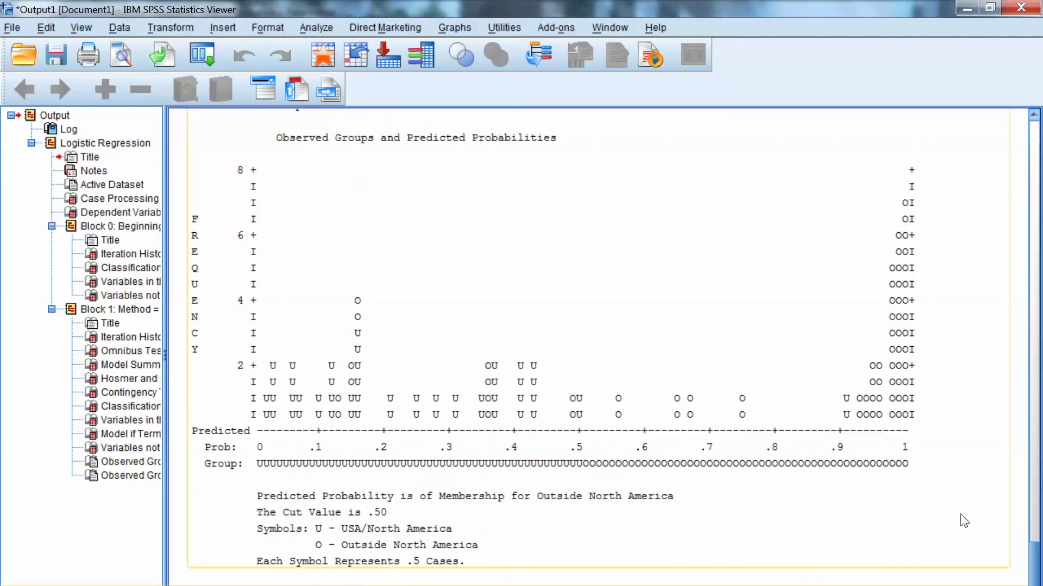
# Return to the Block 1 Classification Table to review the percentages of correctly predicted cases
pyautogui.scroll(6, 964, 520)
pyautogui.scroll(20, 963, 520)
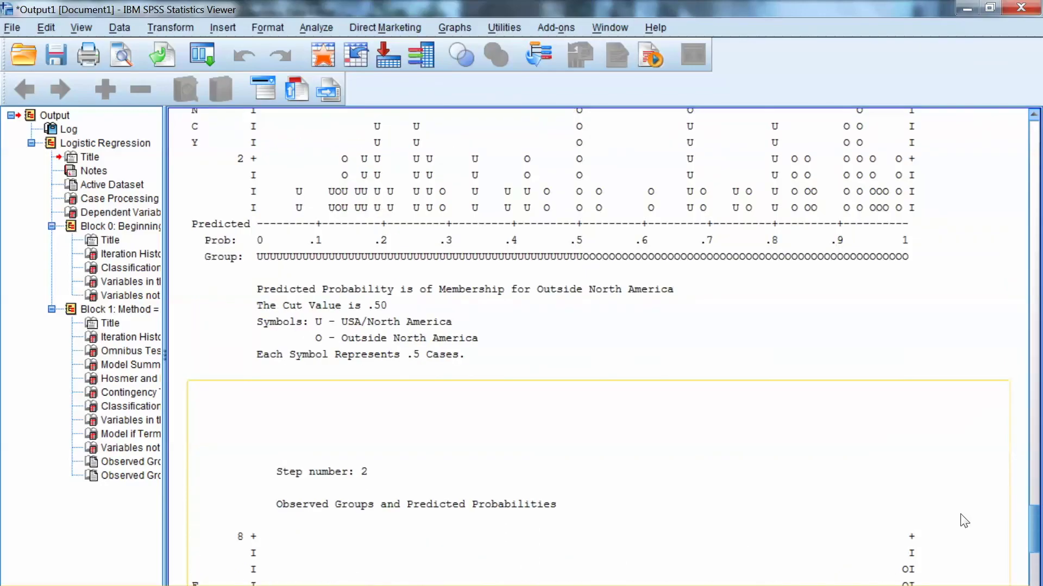
pyautogui.scroll(20, 964, 520)
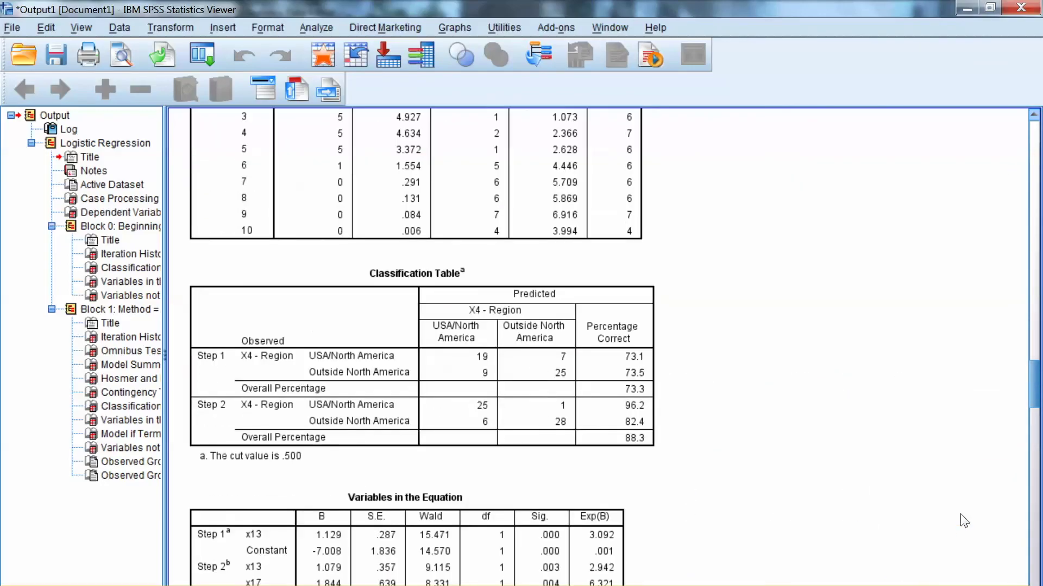
pyautogui.click(494, 267)
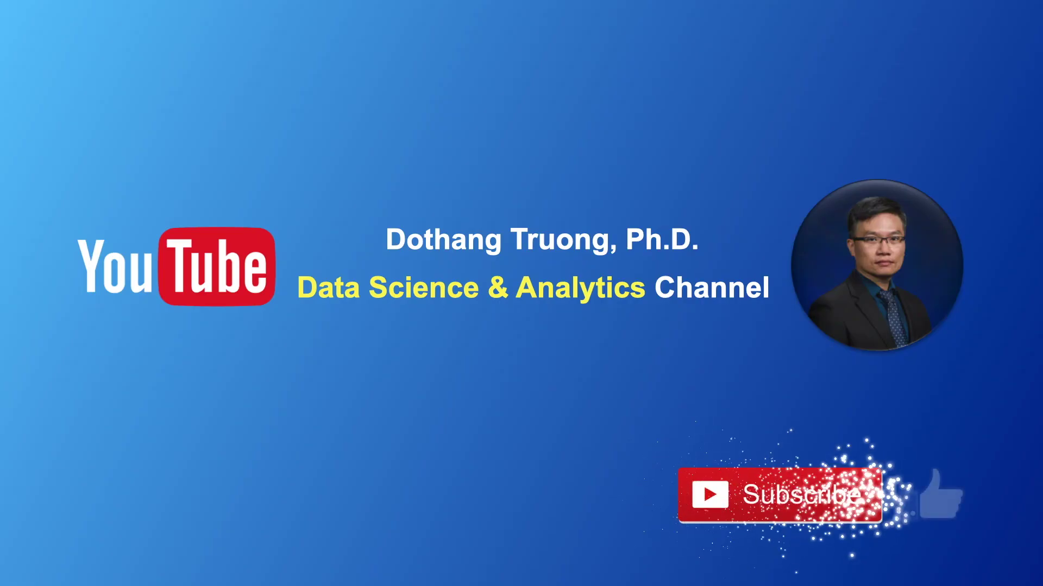